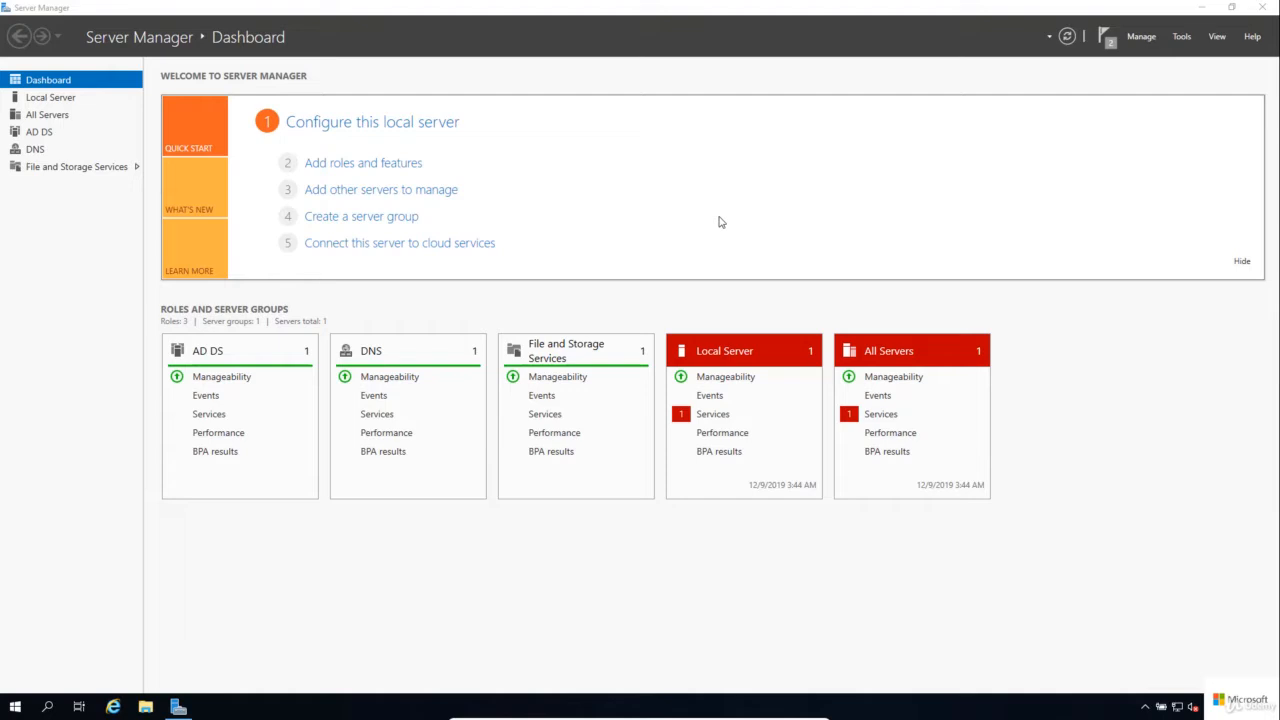
# Step: Start adding roles and features with a role-based installation on Server1.mybusiness.local and proceed to feature selection without adding roles
pyautogui.click(410, 168)
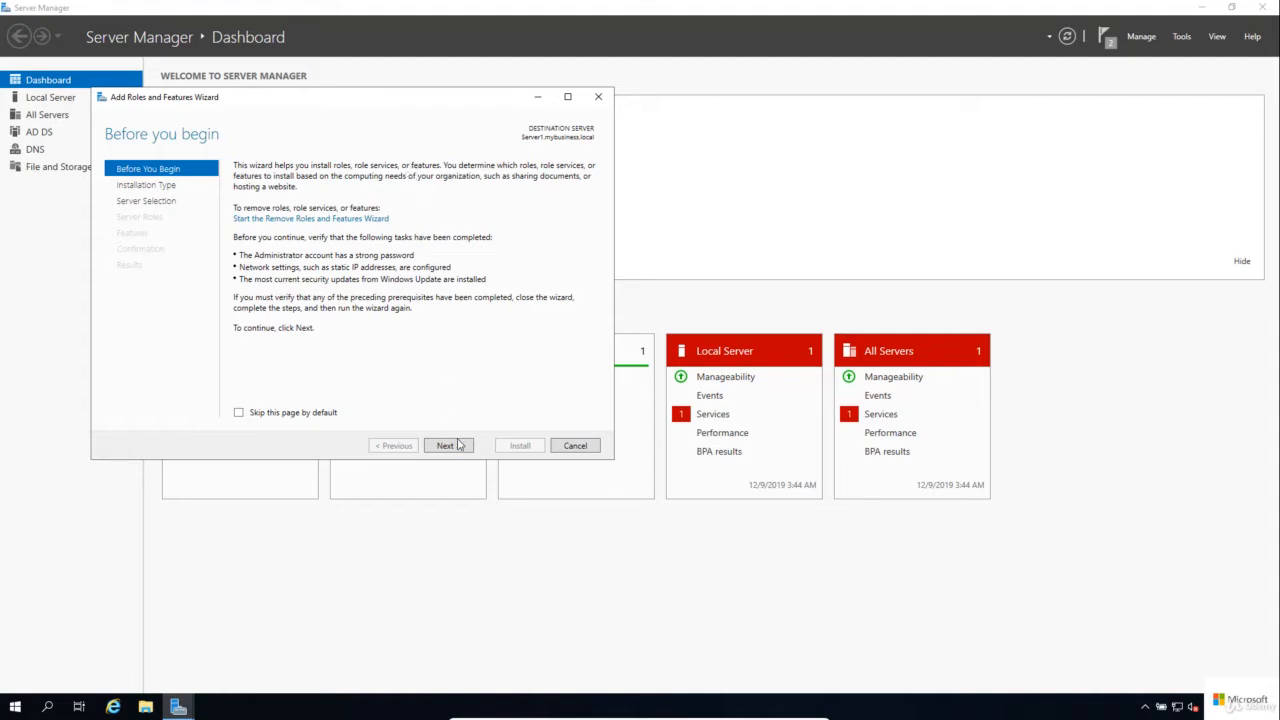
pyautogui.click(447, 445)
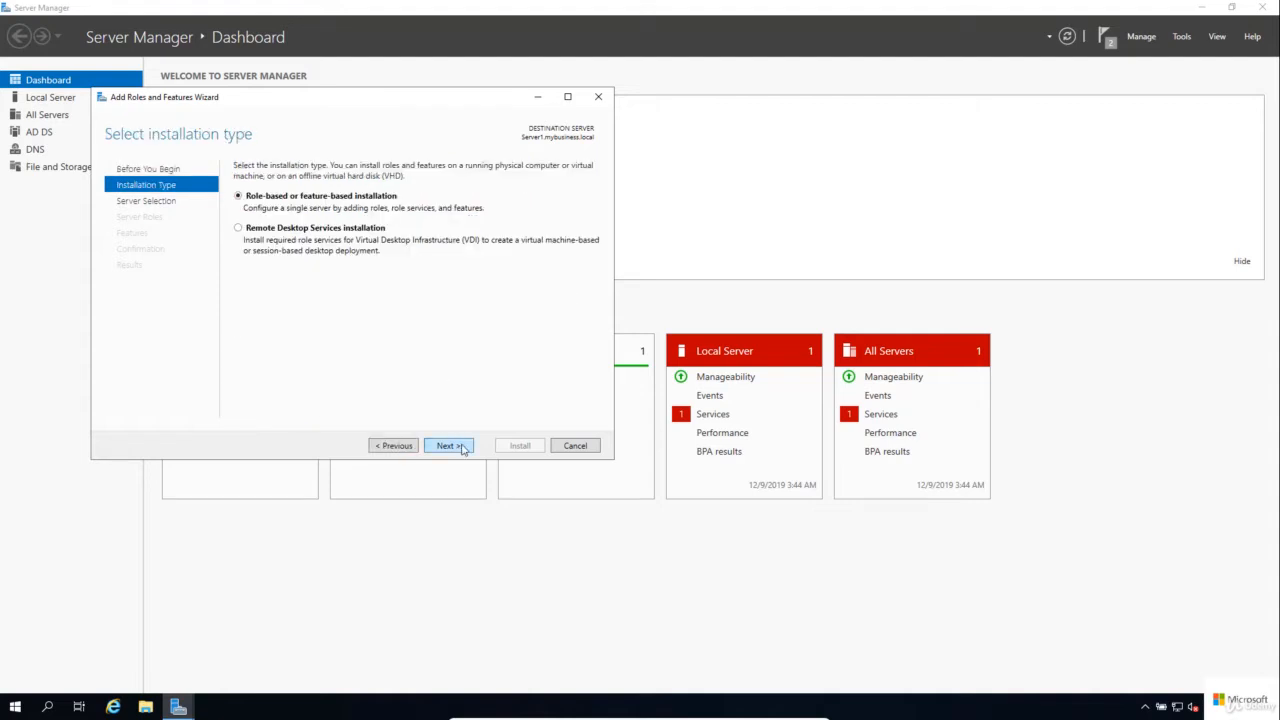
pyautogui.click(460, 446)
pyautogui.click(460, 446)
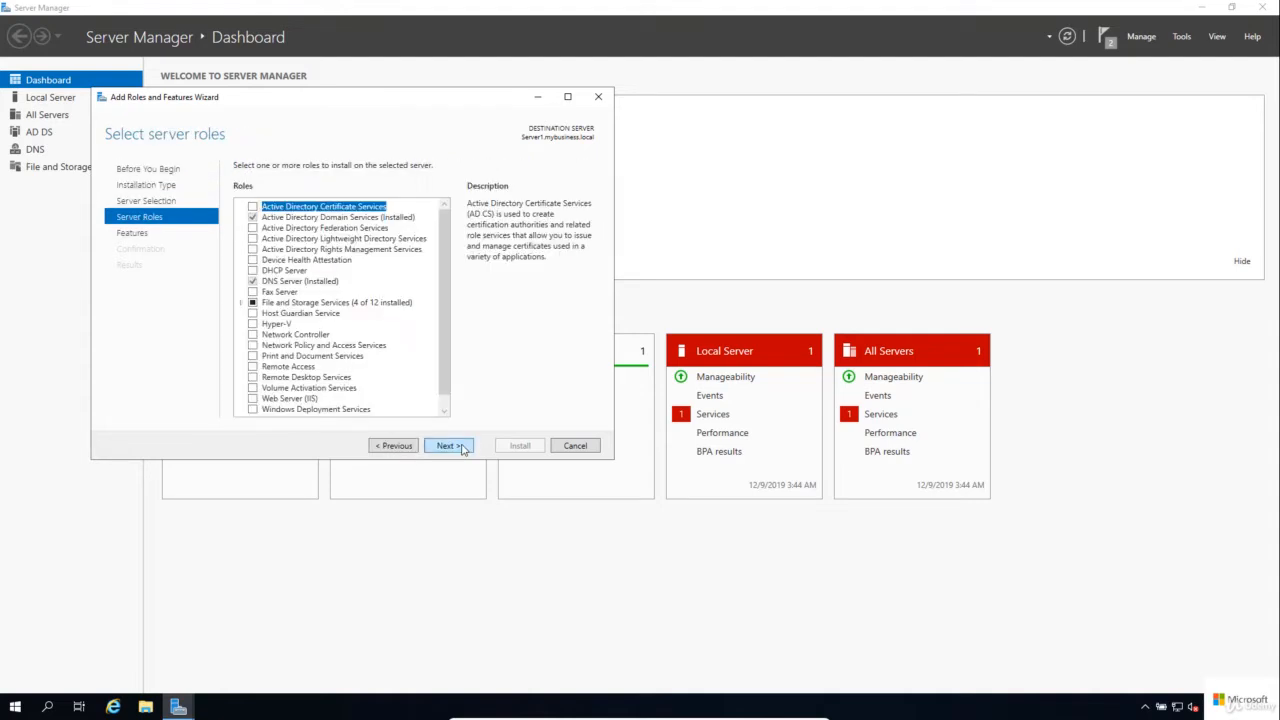
pyautogui.click(463, 447)
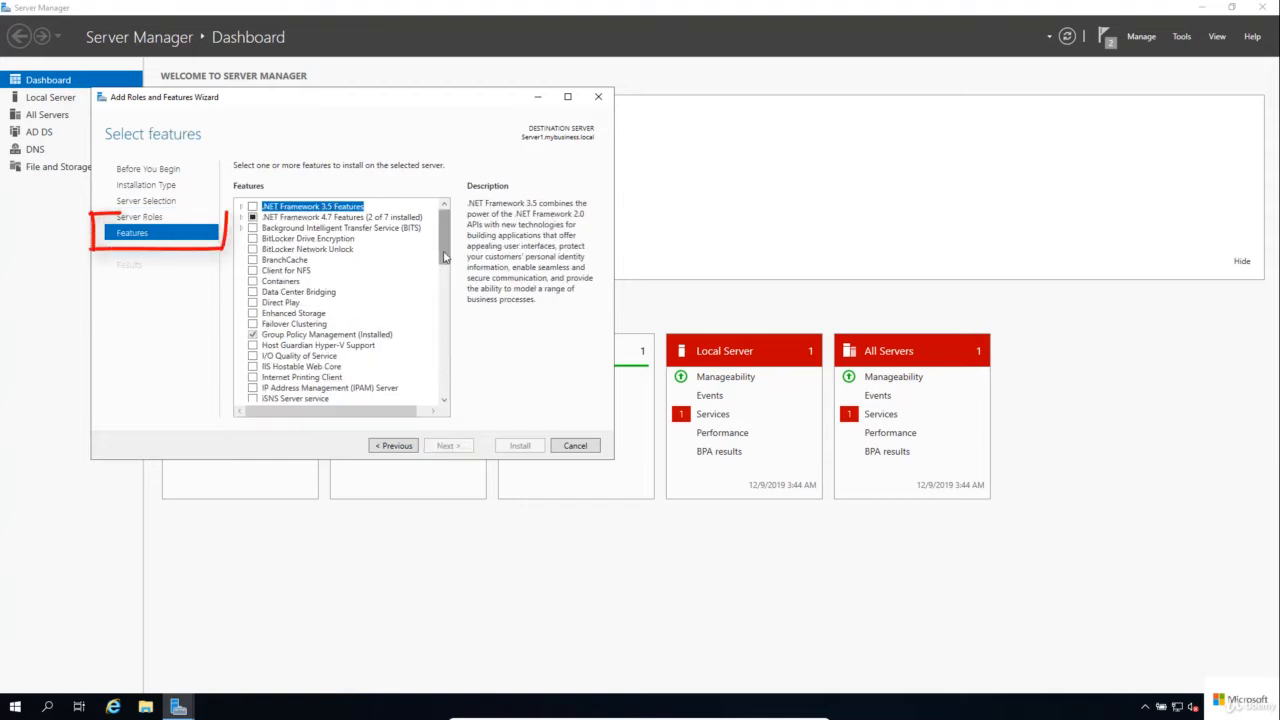
# Step: Select the Windows Server Backup feature, install it, and close the wizard
pyautogui.moveTo(444, 262); pyautogui.dragTo(445, 367)
pyautogui.click(253, 372)
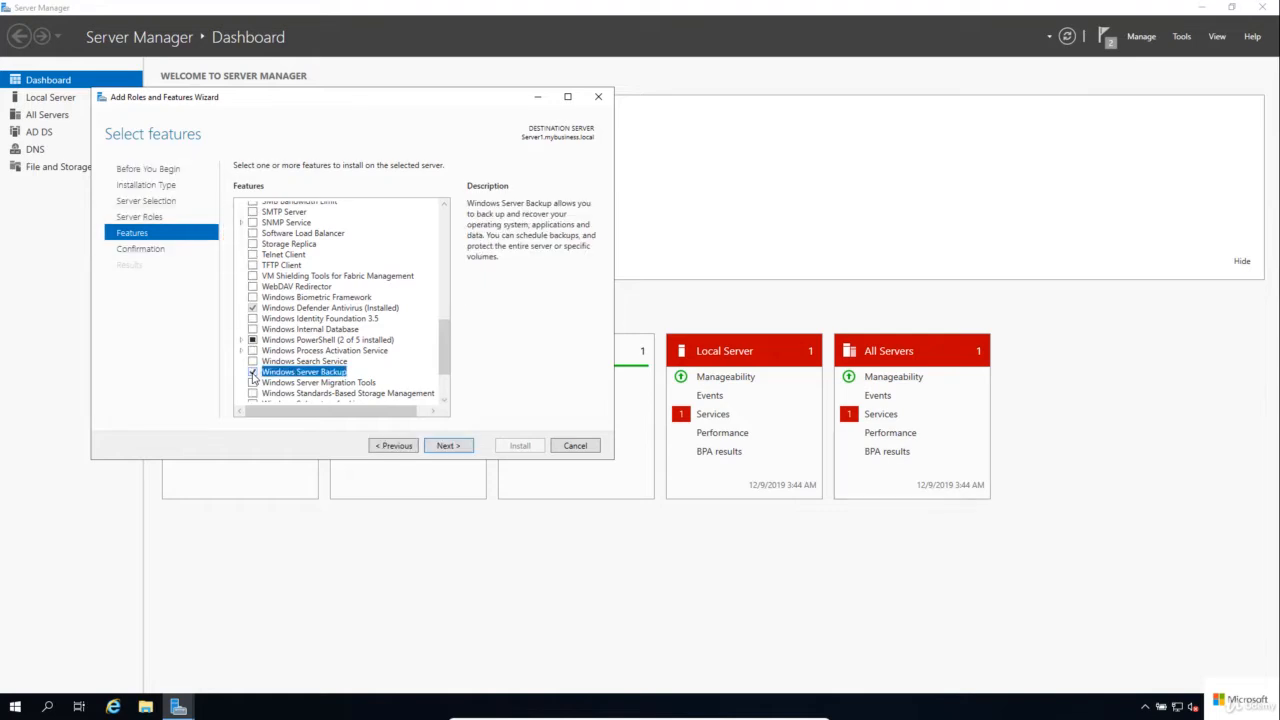
pyautogui.click(470, 448)
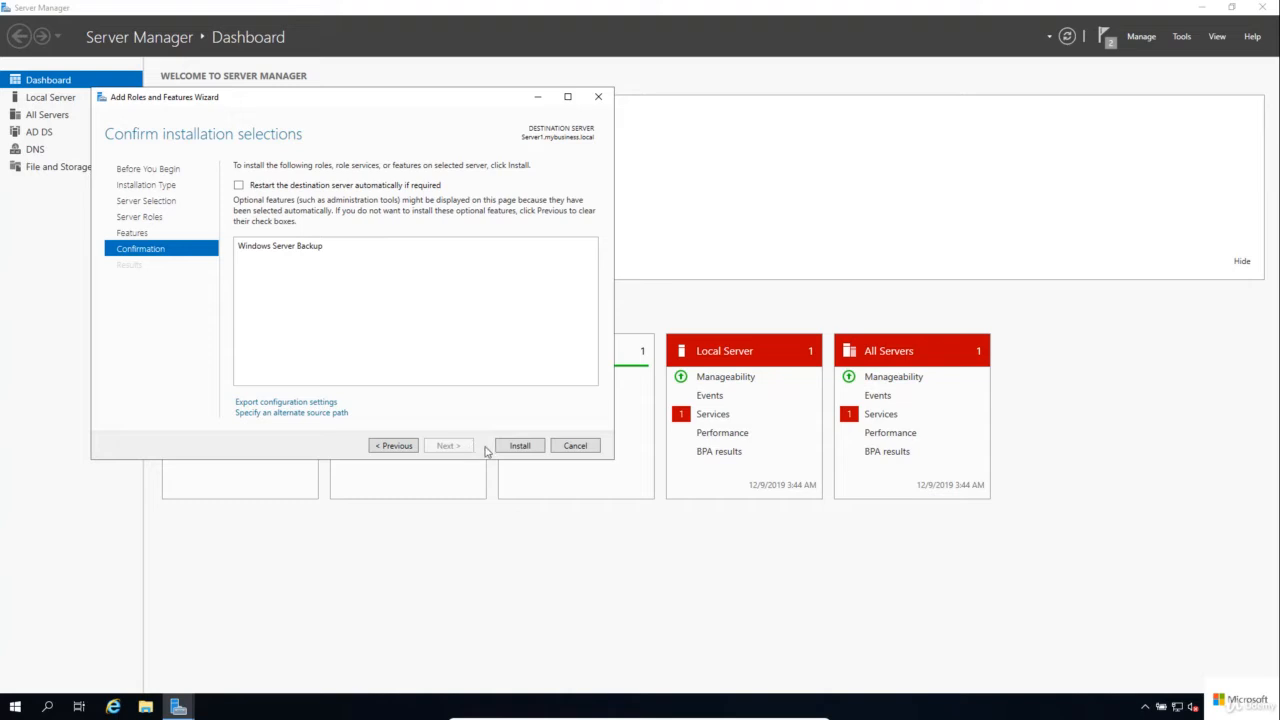
pyautogui.click(539, 451)
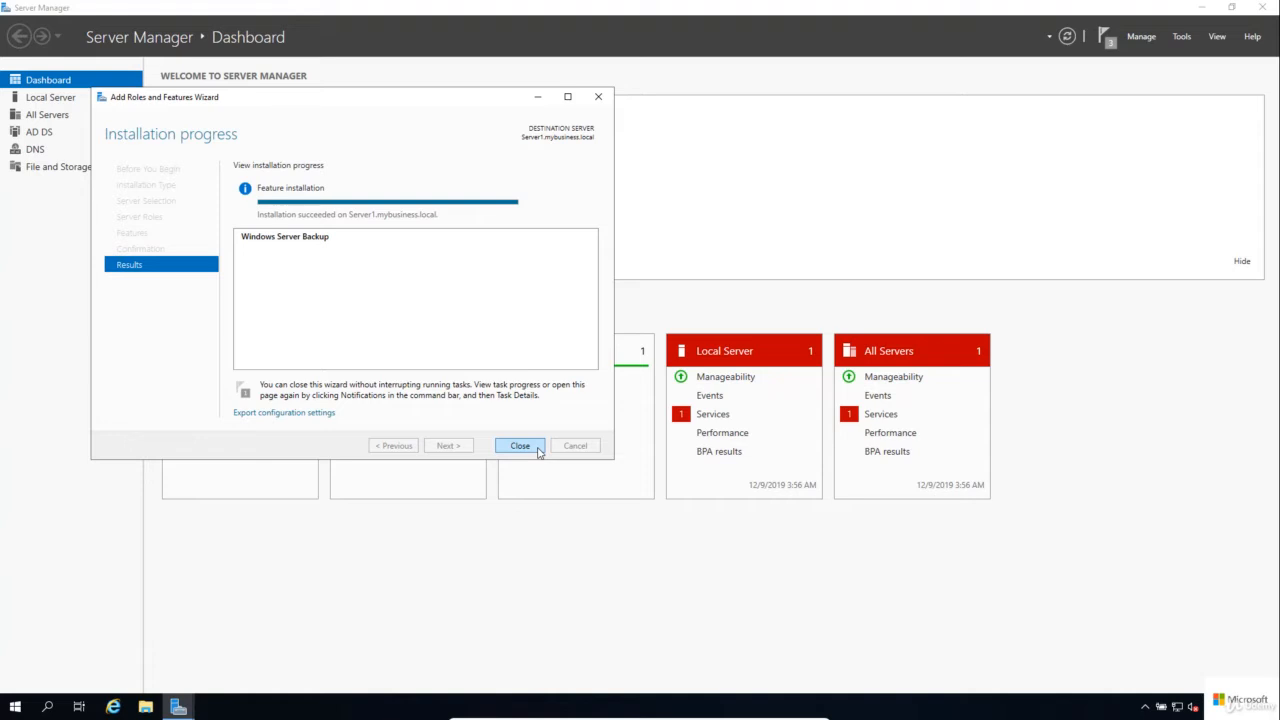
pyautogui.click(539, 451)
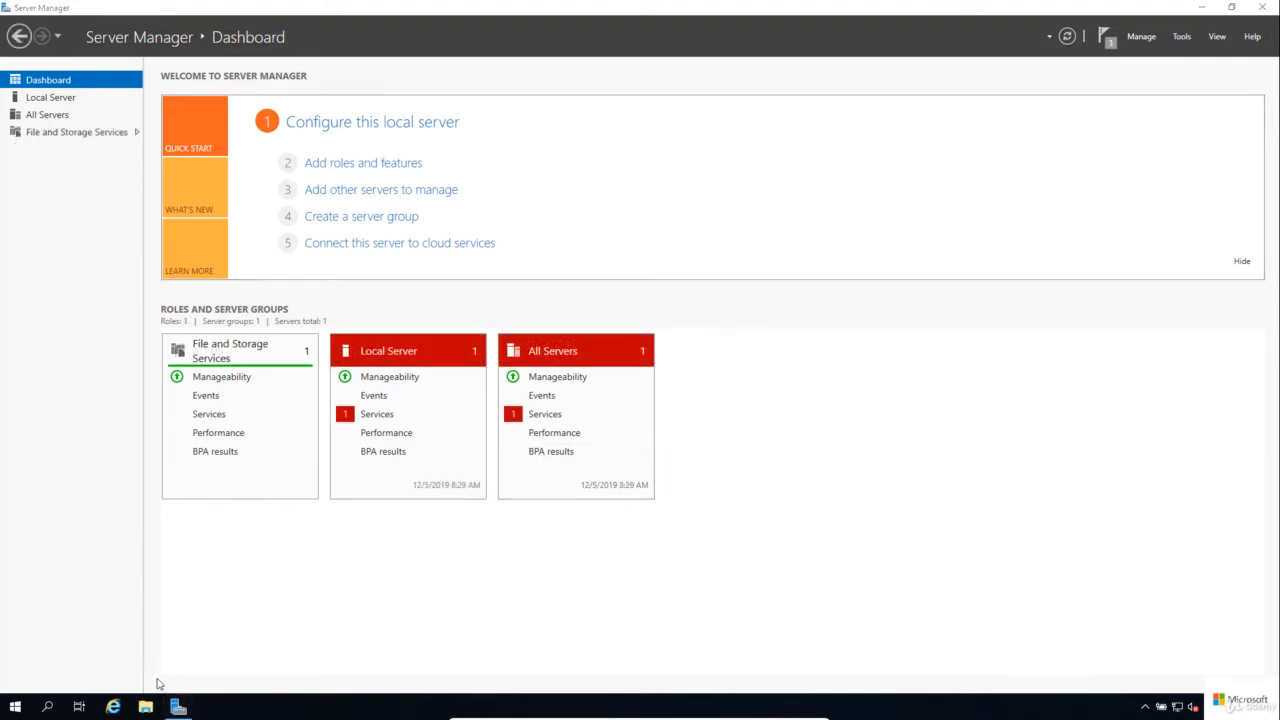
# Step: On Server2, create a new folder named Backup in the root of Local Disk (C:)
pyautogui.press('super+e')
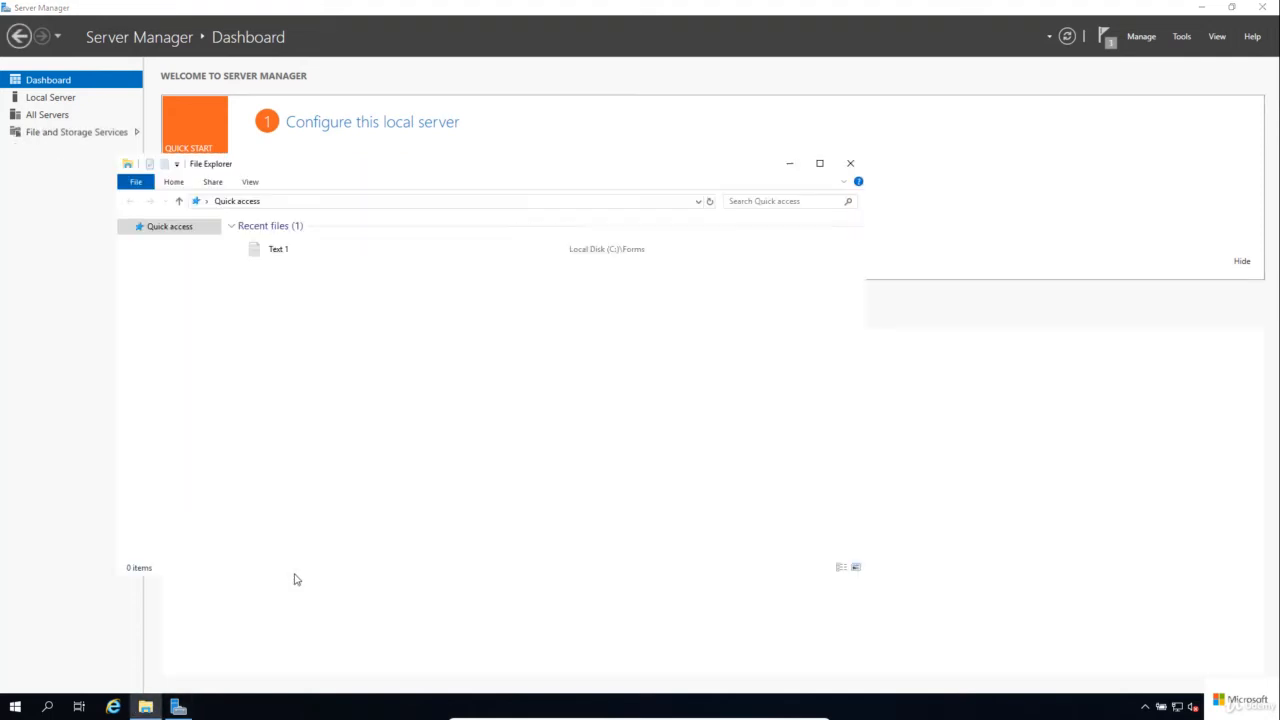
pyautogui.click(165, 335)
pyautogui.doubleClick(329, 391)
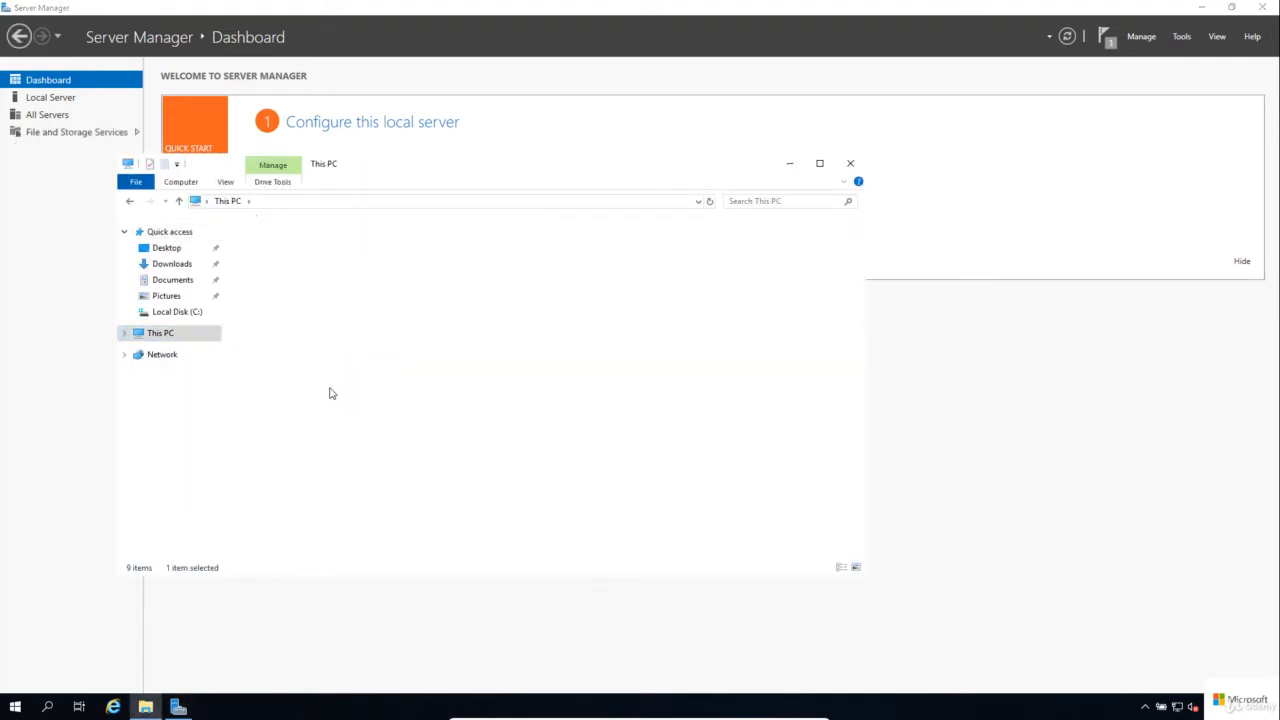
pyautogui.rightClick(329, 391)
pyautogui.moveTo(440, 529)
pyautogui.click(492, 531)
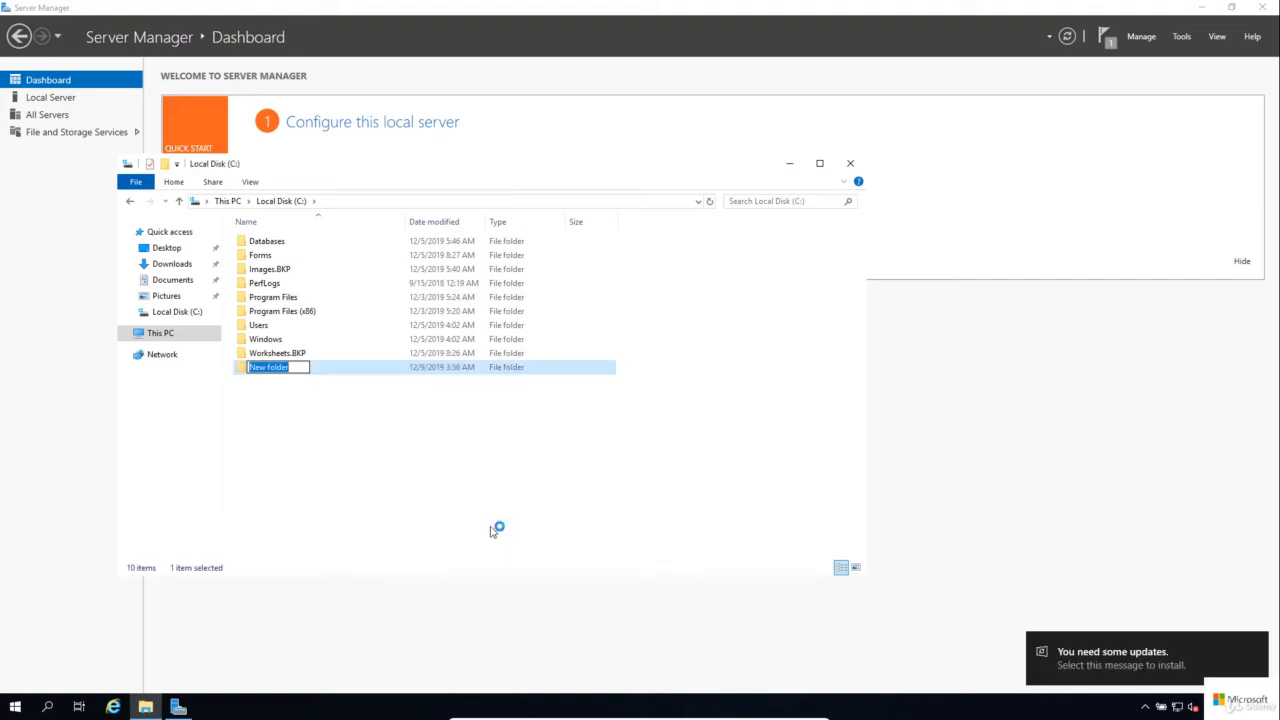
pyautogui.write('Backup')
pyautogui.press('Return')
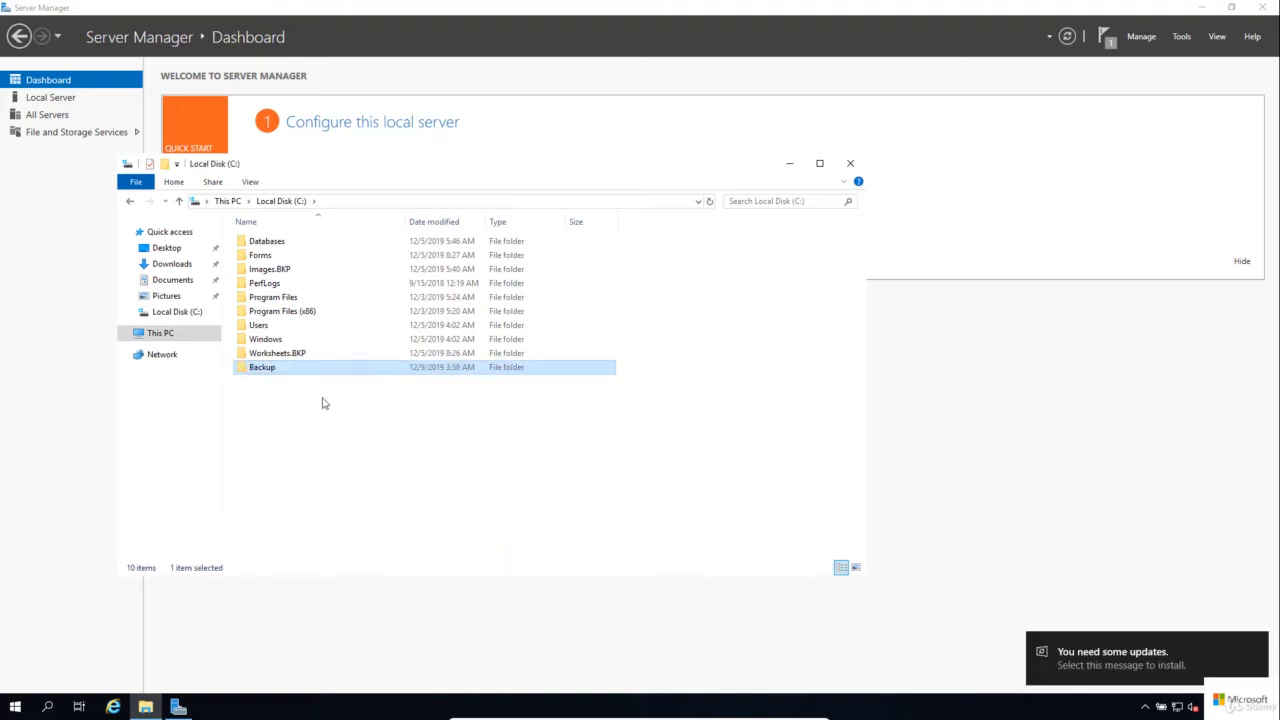
# Step: Enable advanced sharing for the Backup folder with the hidden share name Backup$
pyautogui.rightClick(283, 372)
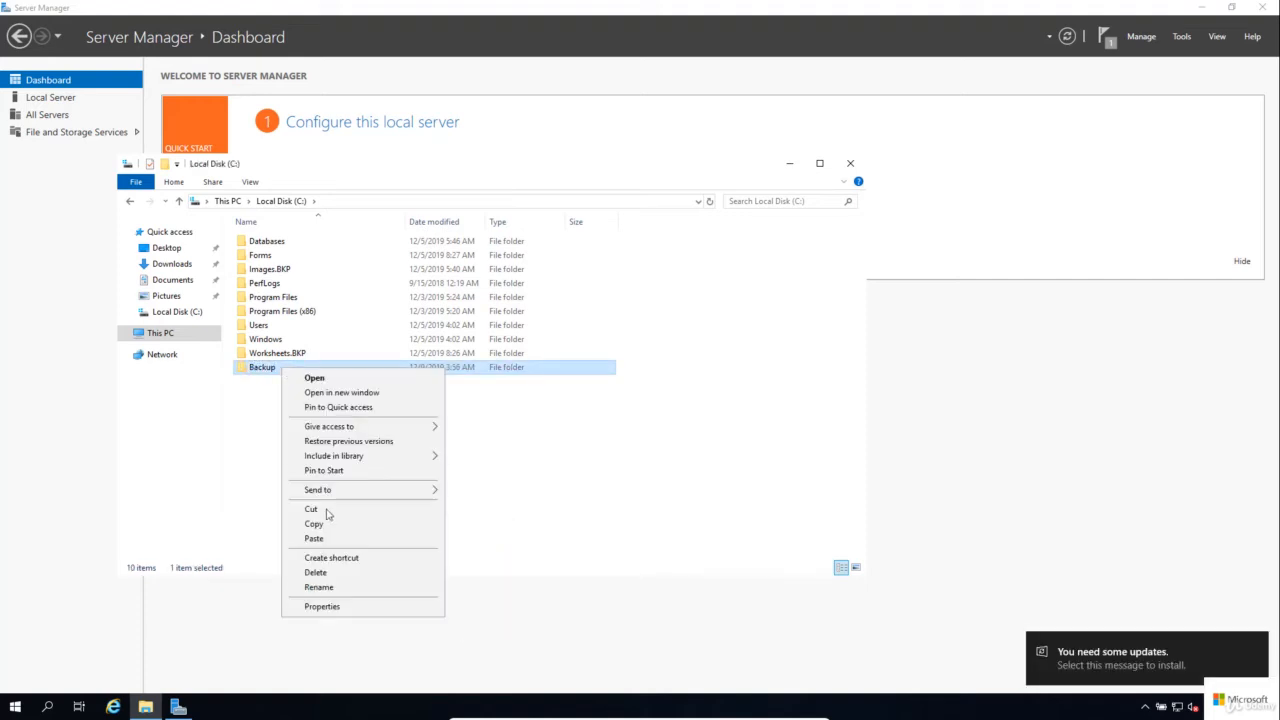
pyautogui.click(350, 606)
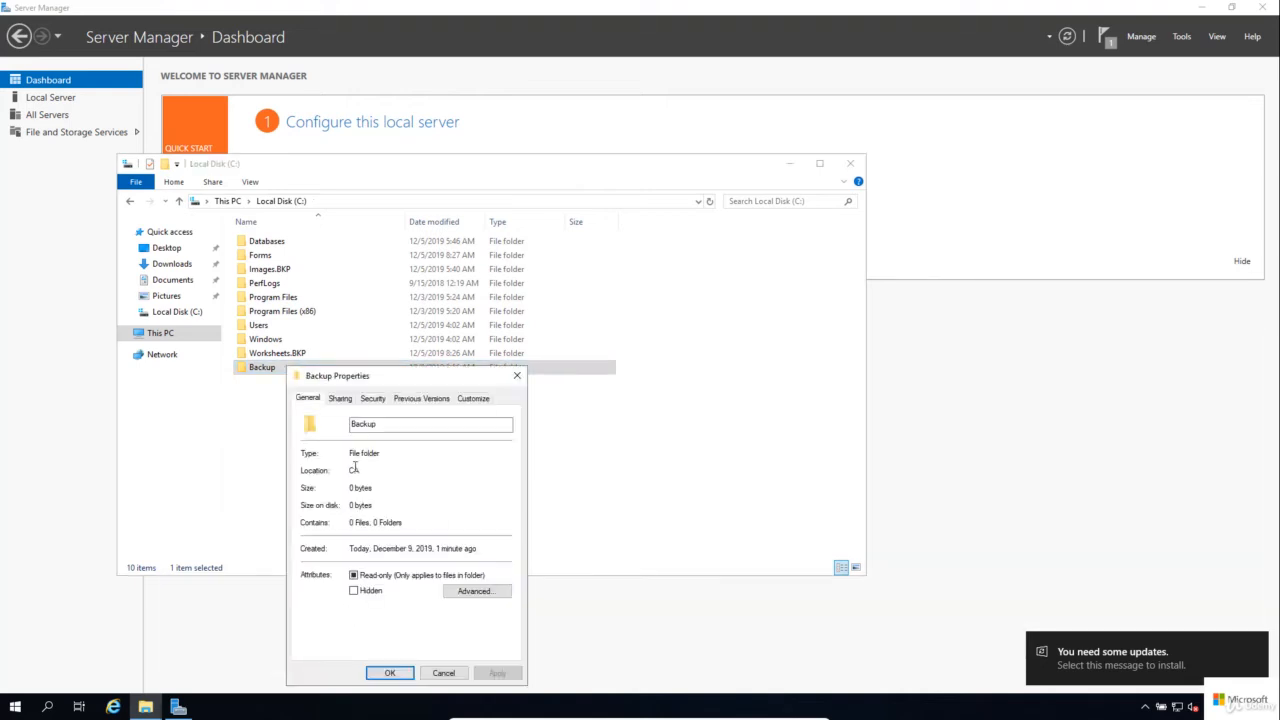
pyautogui.click(339, 399)
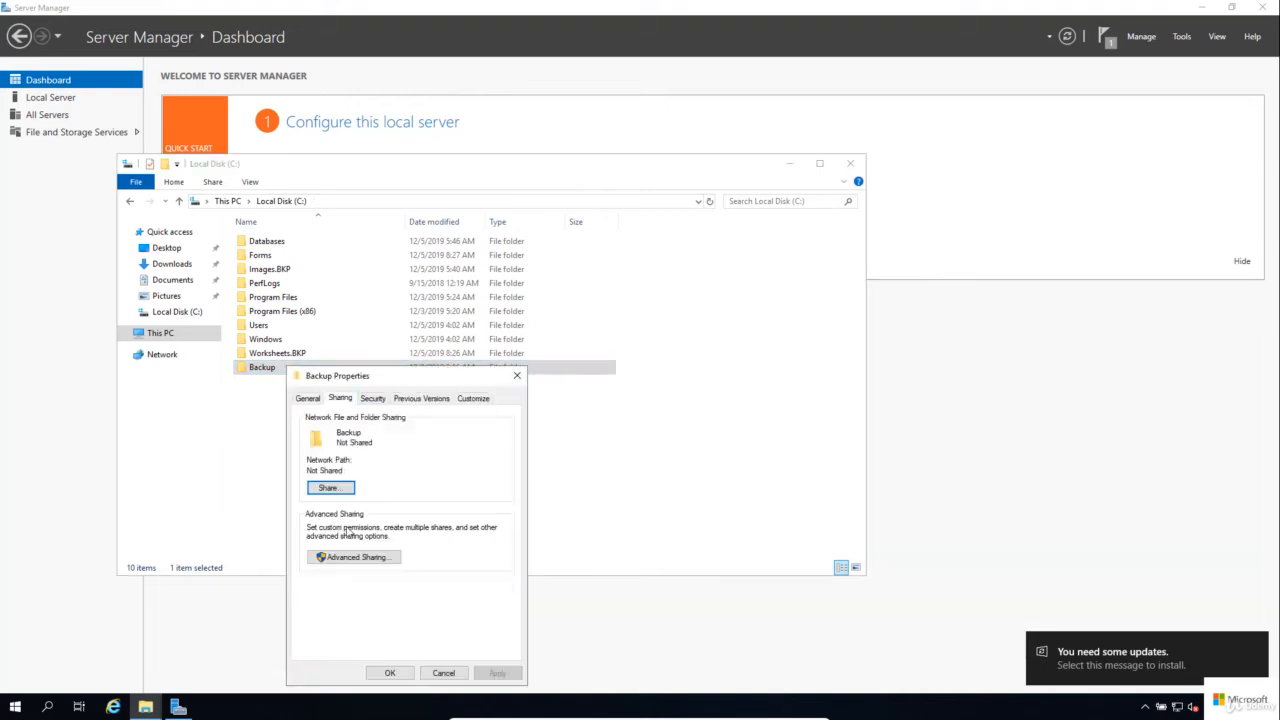
pyautogui.click(352, 557)
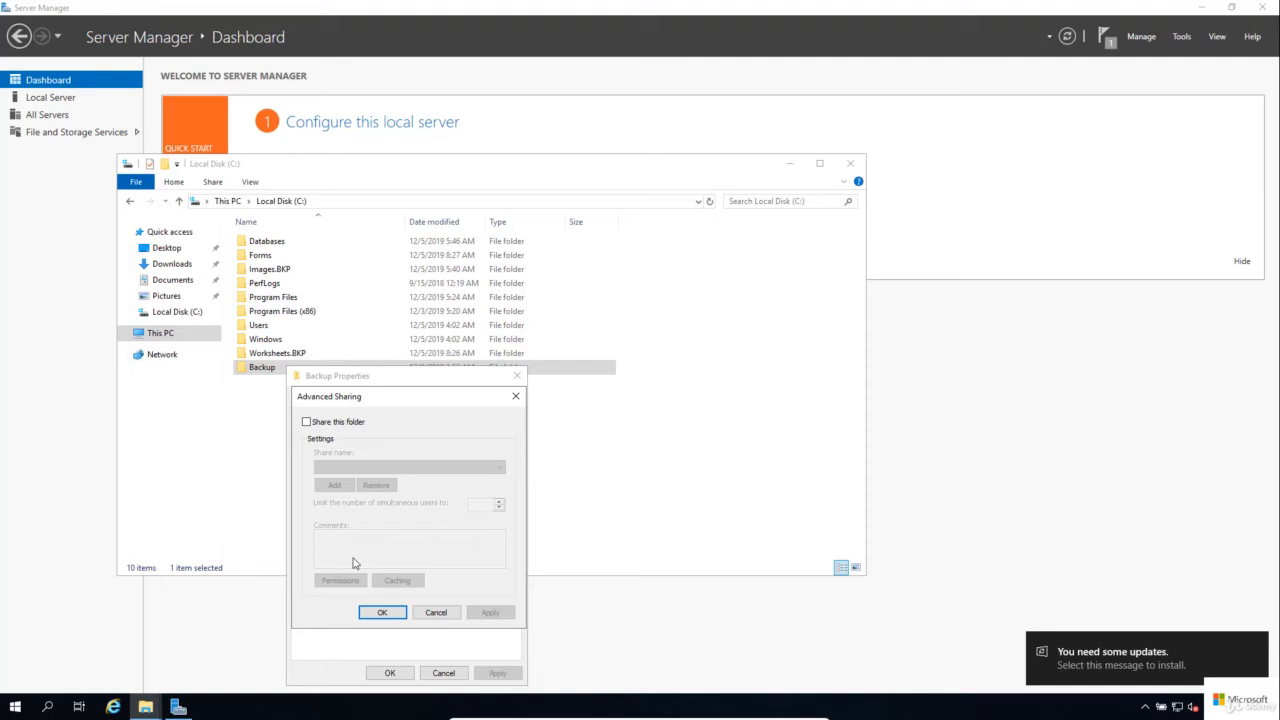
pyautogui.click(344, 424)
pyautogui.click(360, 466)
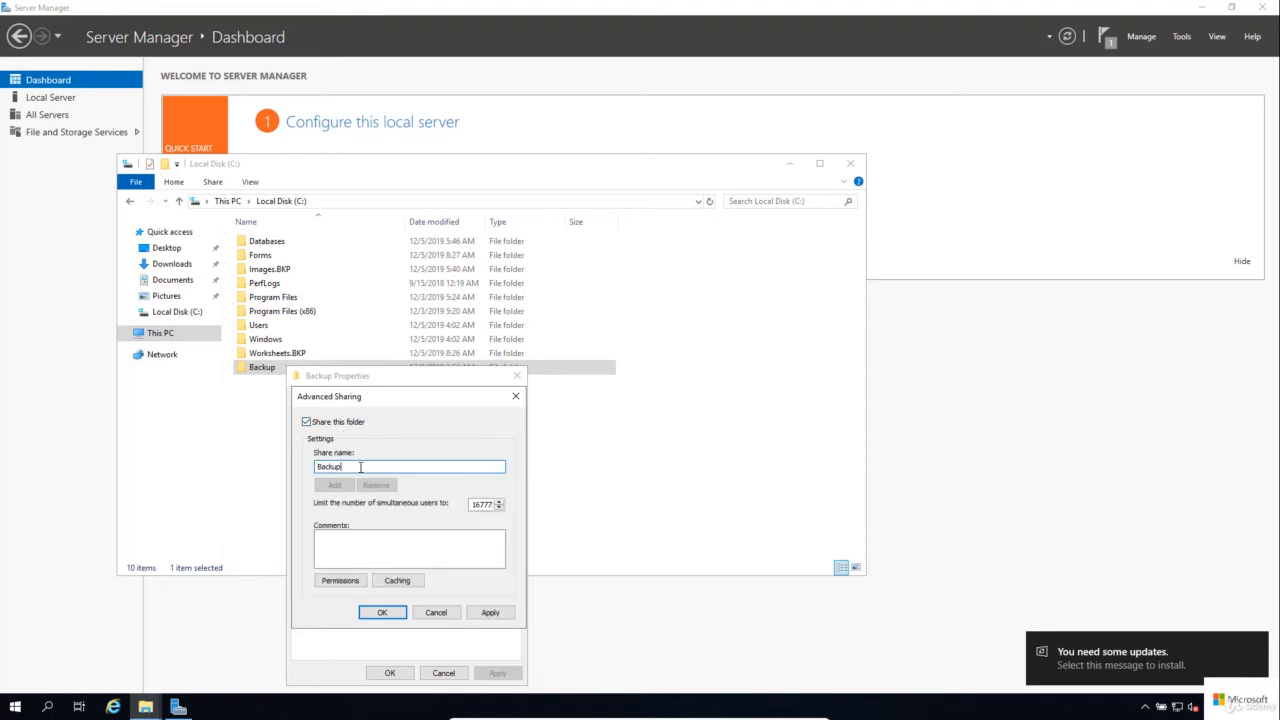
pyautogui.write('$')
# Step: Replace Everyone with Administrator in the Backup$ share permissions, allow Full Control, and apply the sharing settings
pyautogui.click(339, 580)
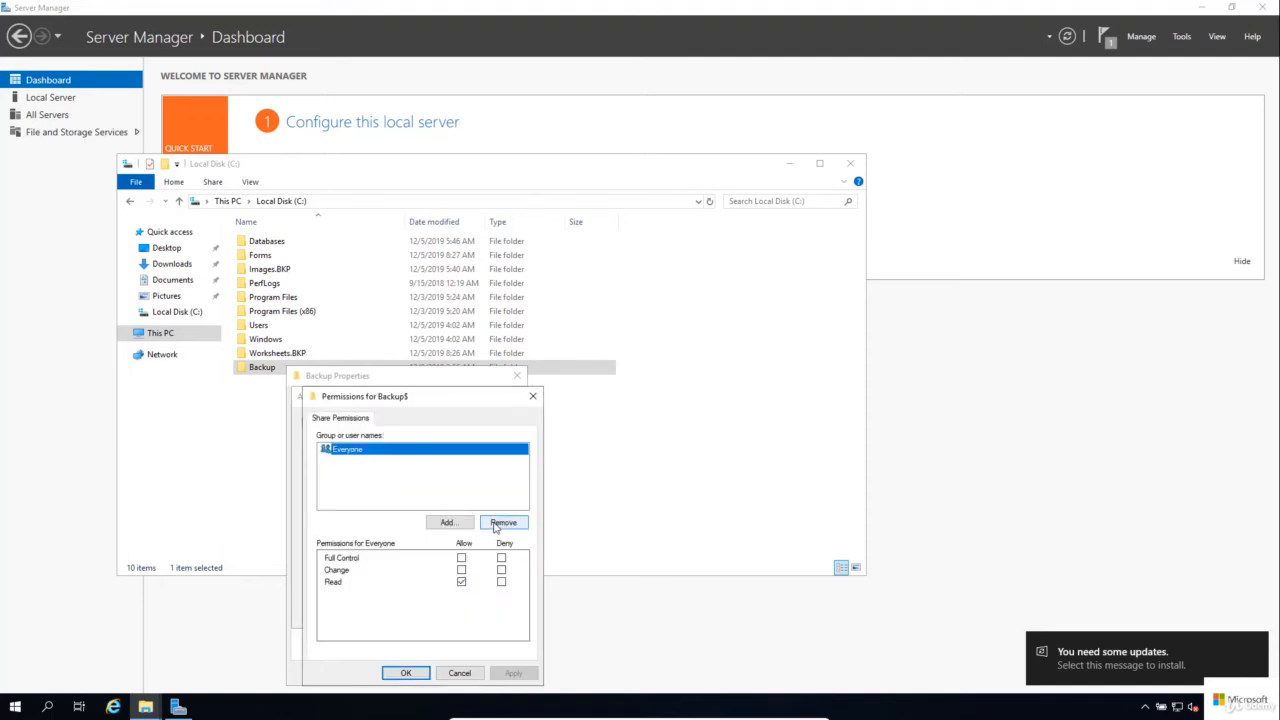
pyautogui.click(503, 522)
pyautogui.click(447, 522)
pyautogui.write('Ad')
pyautogui.click(560, 524)
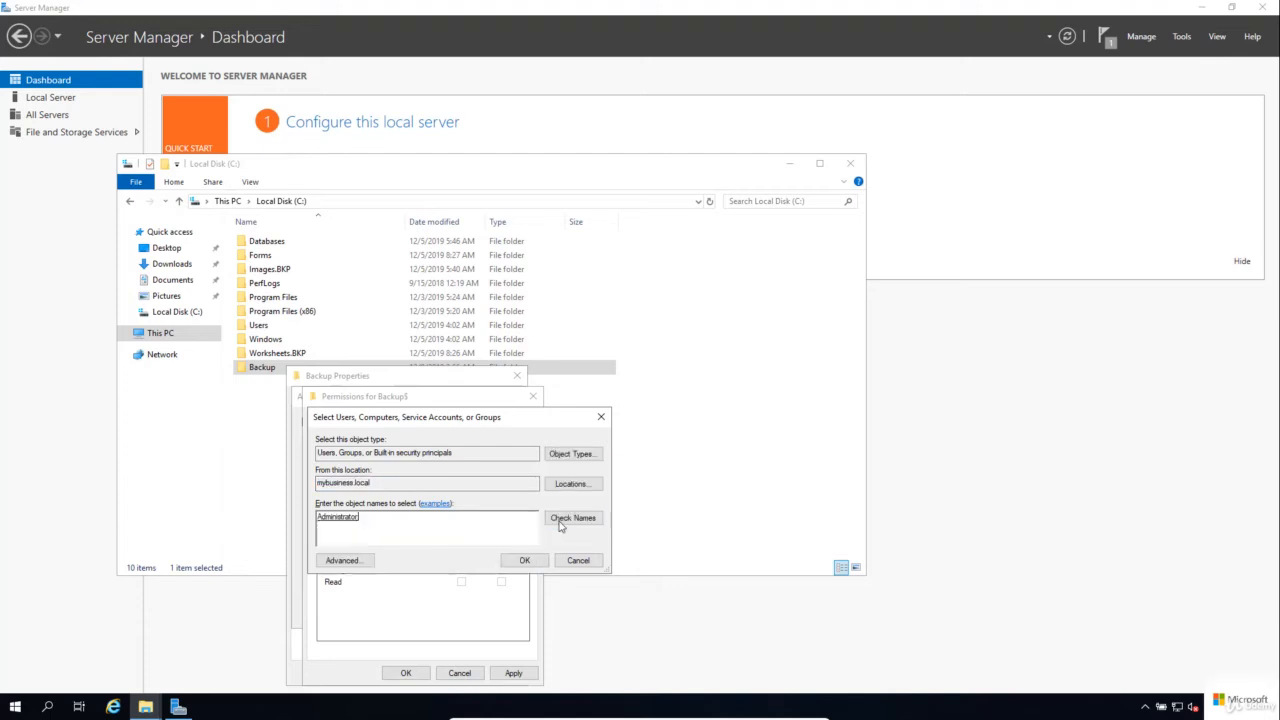
pyautogui.click(524, 560)
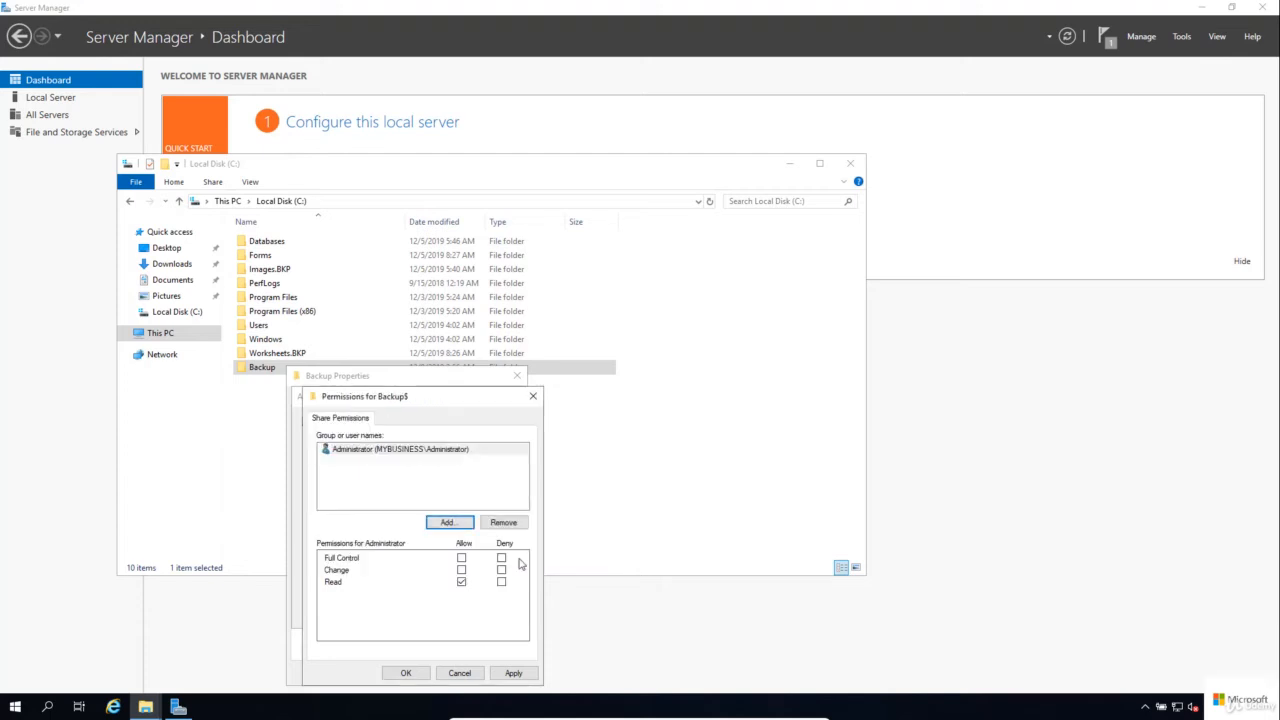
pyautogui.click(461, 557)
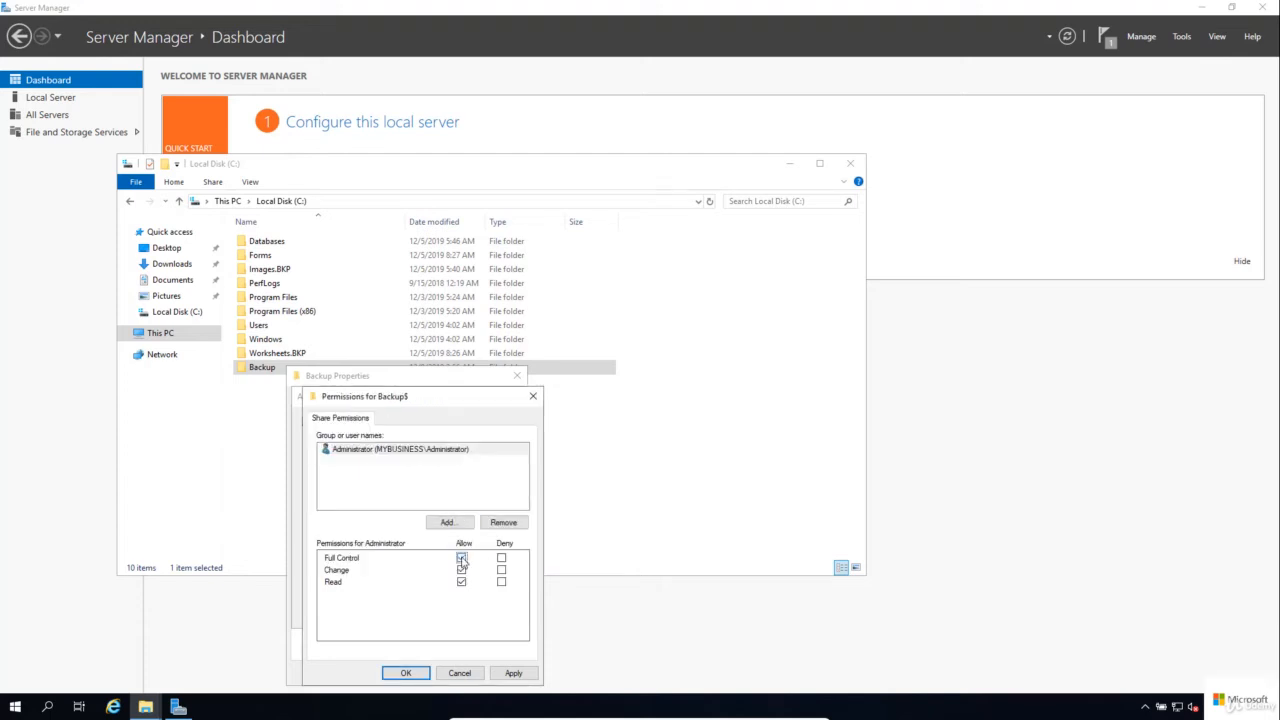
pyautogui.click(406, 673)
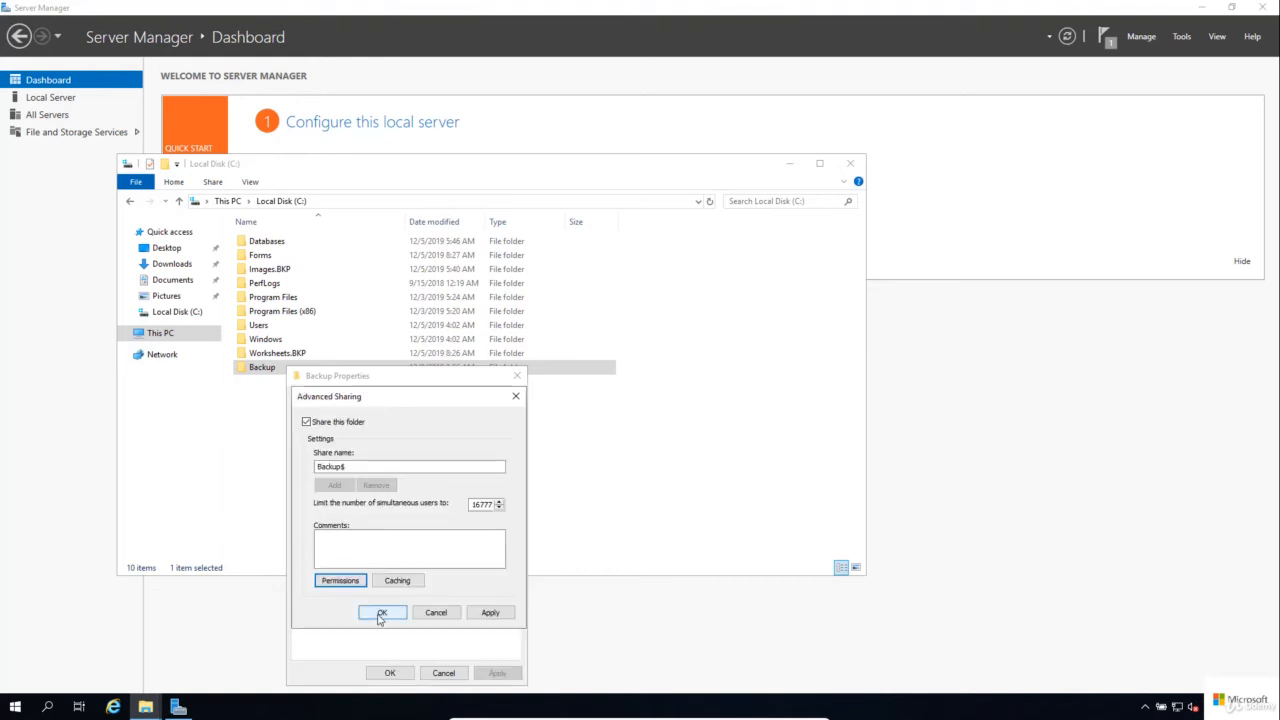
pyautogui.click(381, 614)
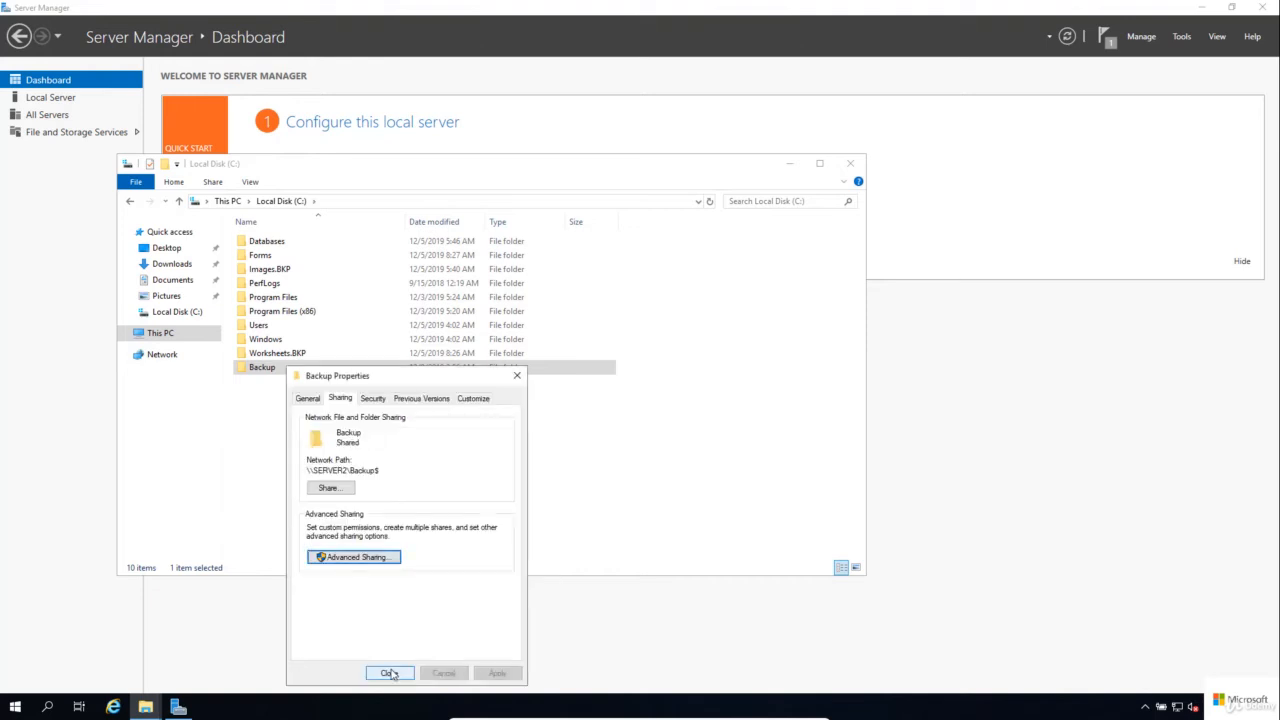
pyautogui.click(389, 673)
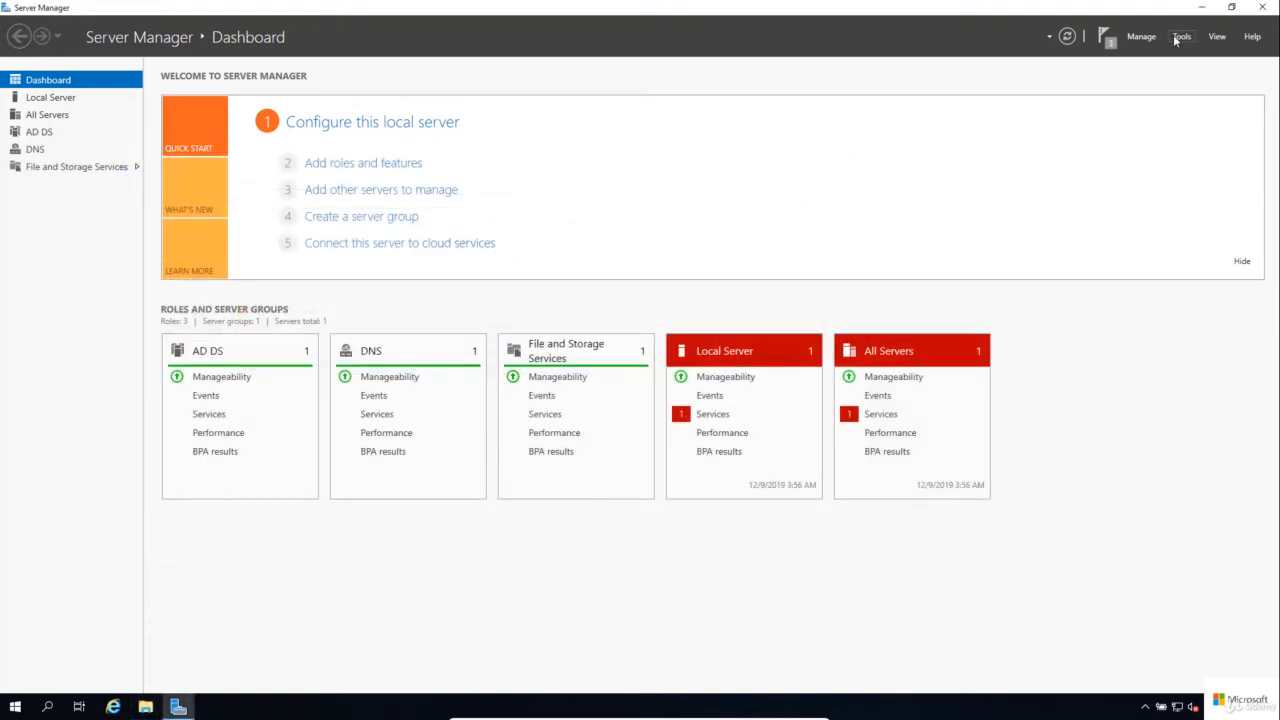
# Step: Open Windows Server Backup on Server1 and go to Local Backup
pyautogui.click(1179, 37)
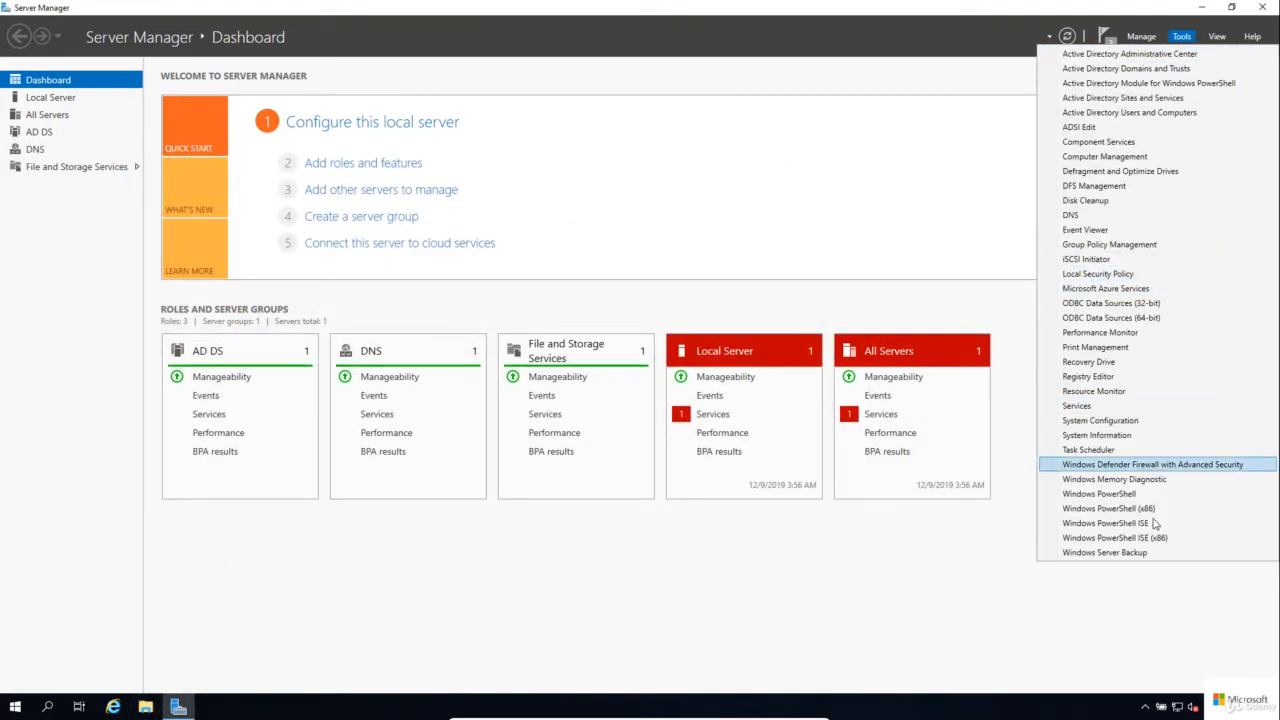
pyautogui.click(1156, 556)
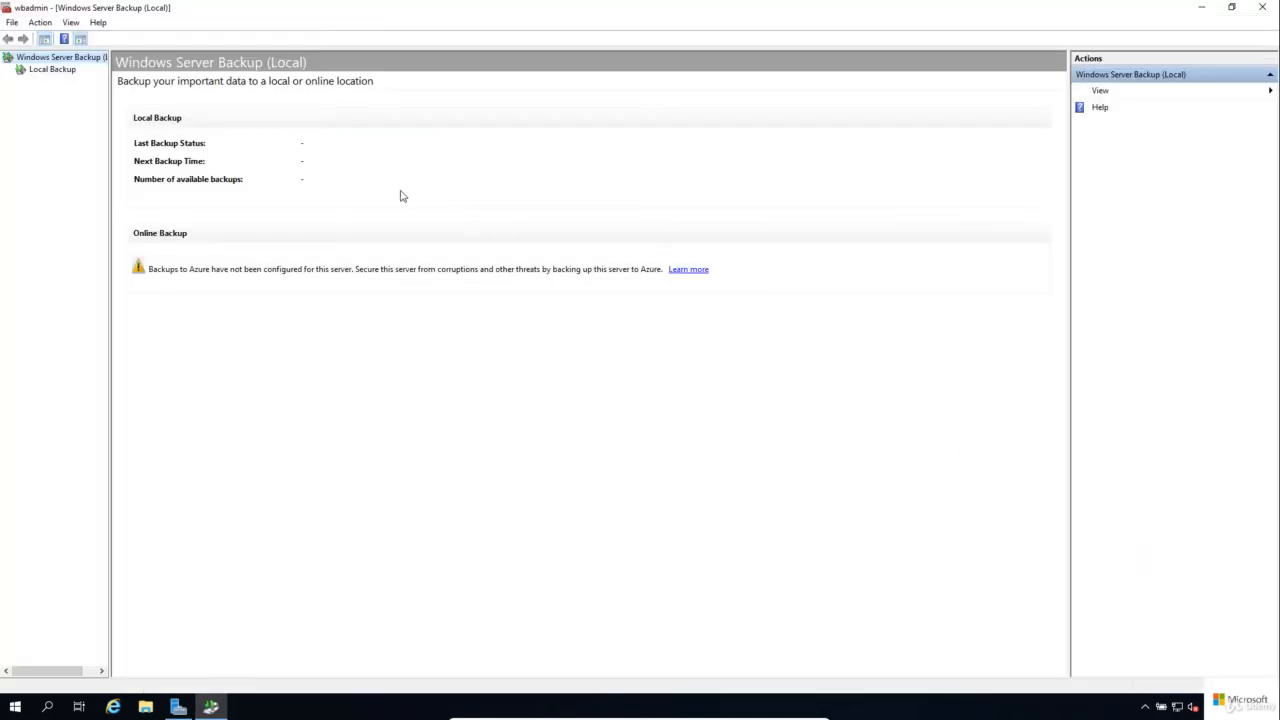
pyautogui.click(64, 71)
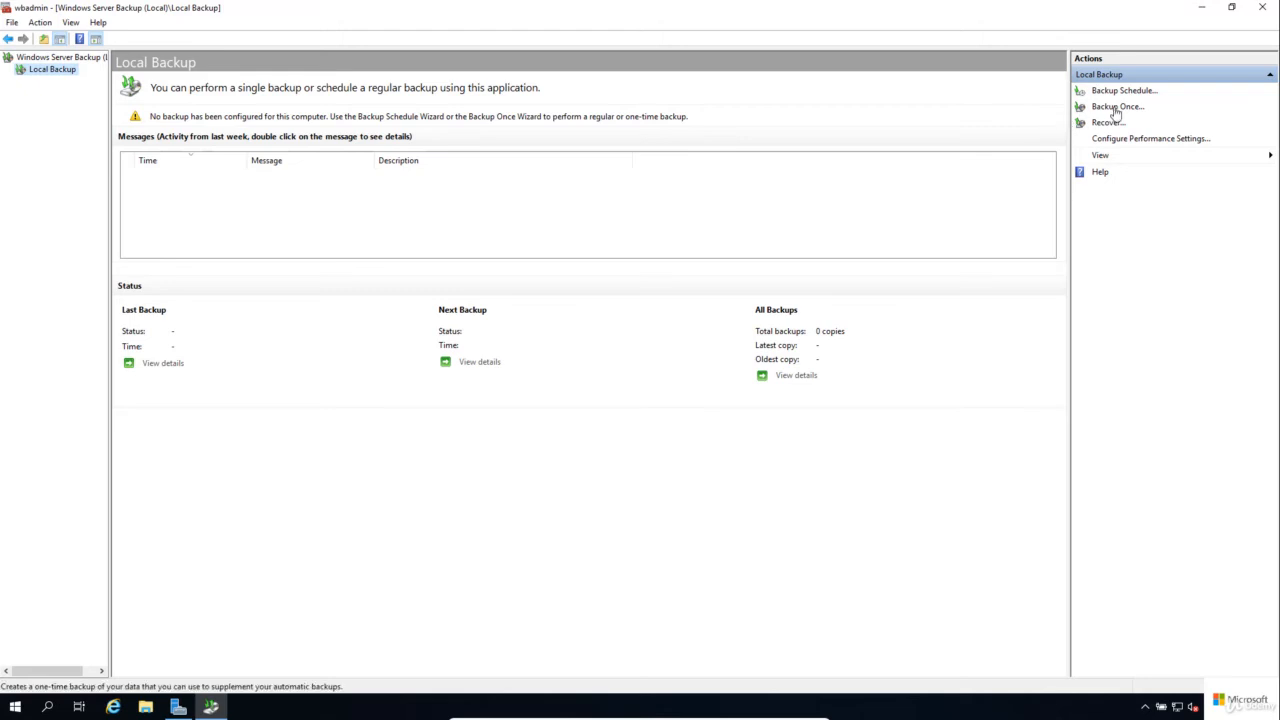
# Step: Start a one-time backup using different options and choose the Custom backup configuration
pyautogui.click(1115, 107)
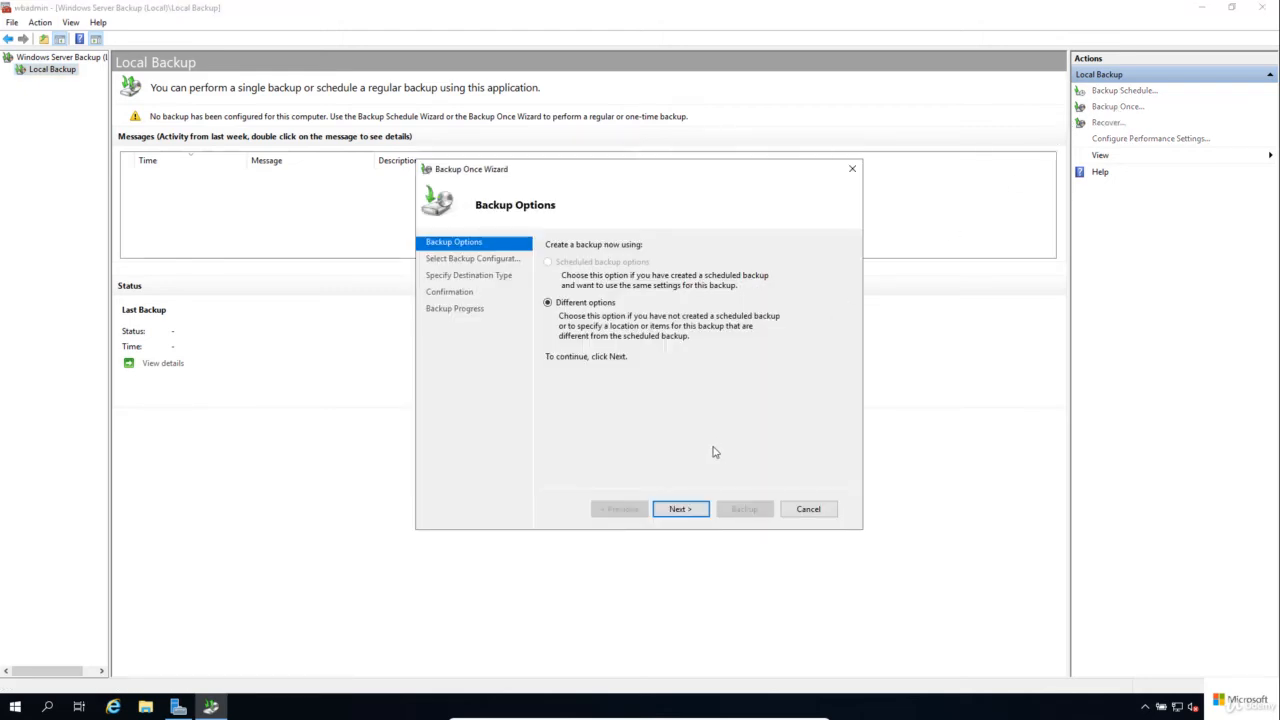
pyautogui.click(686, 512)
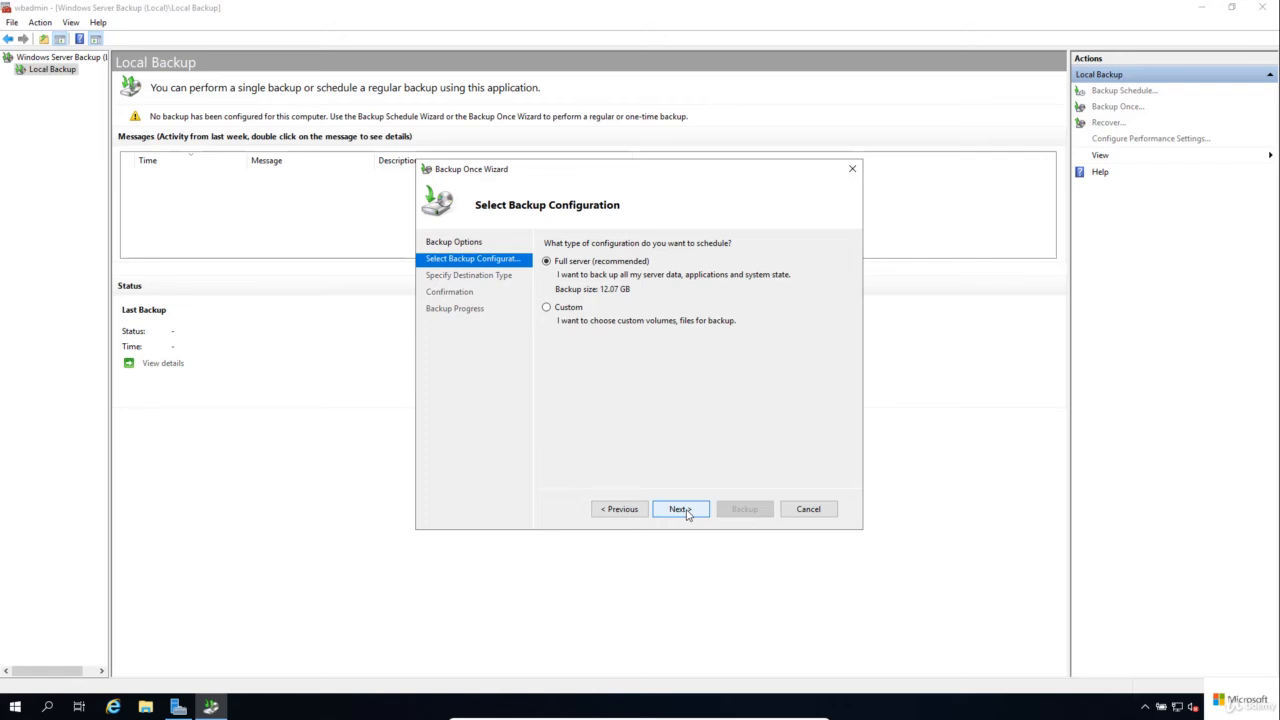
pyautogui.click(569, 315)
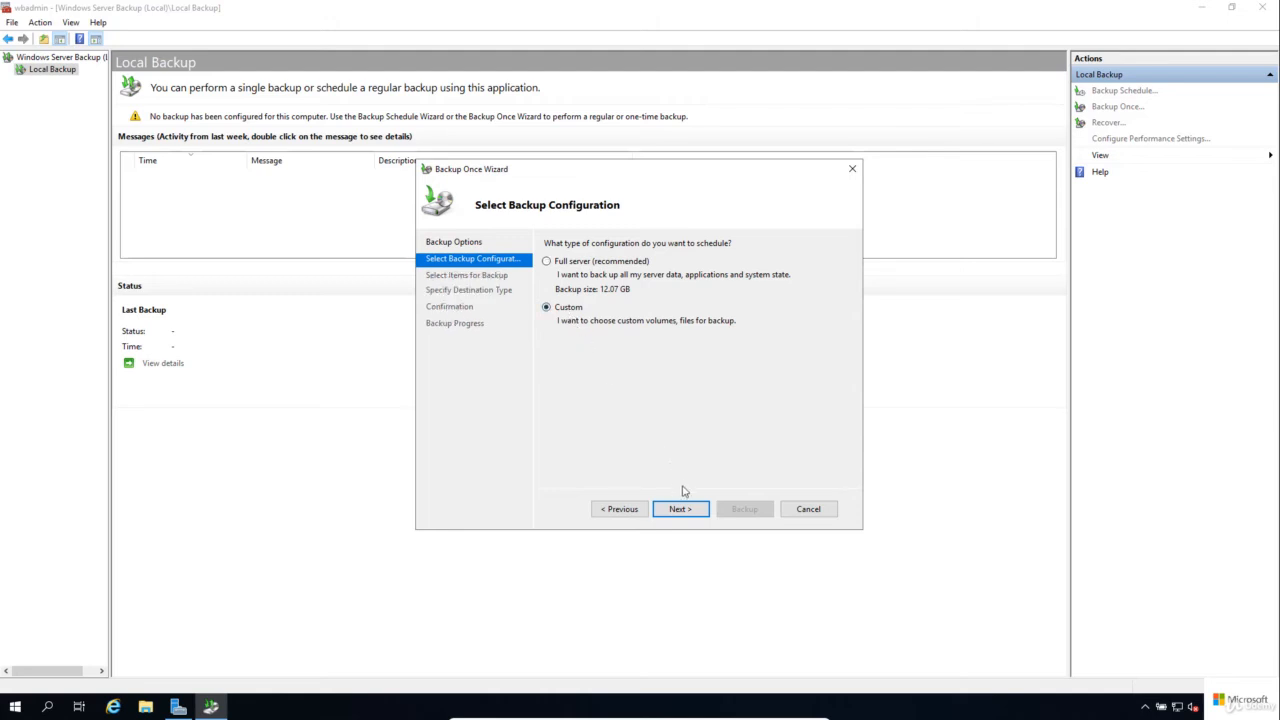
pyautogui.click(696, 511)
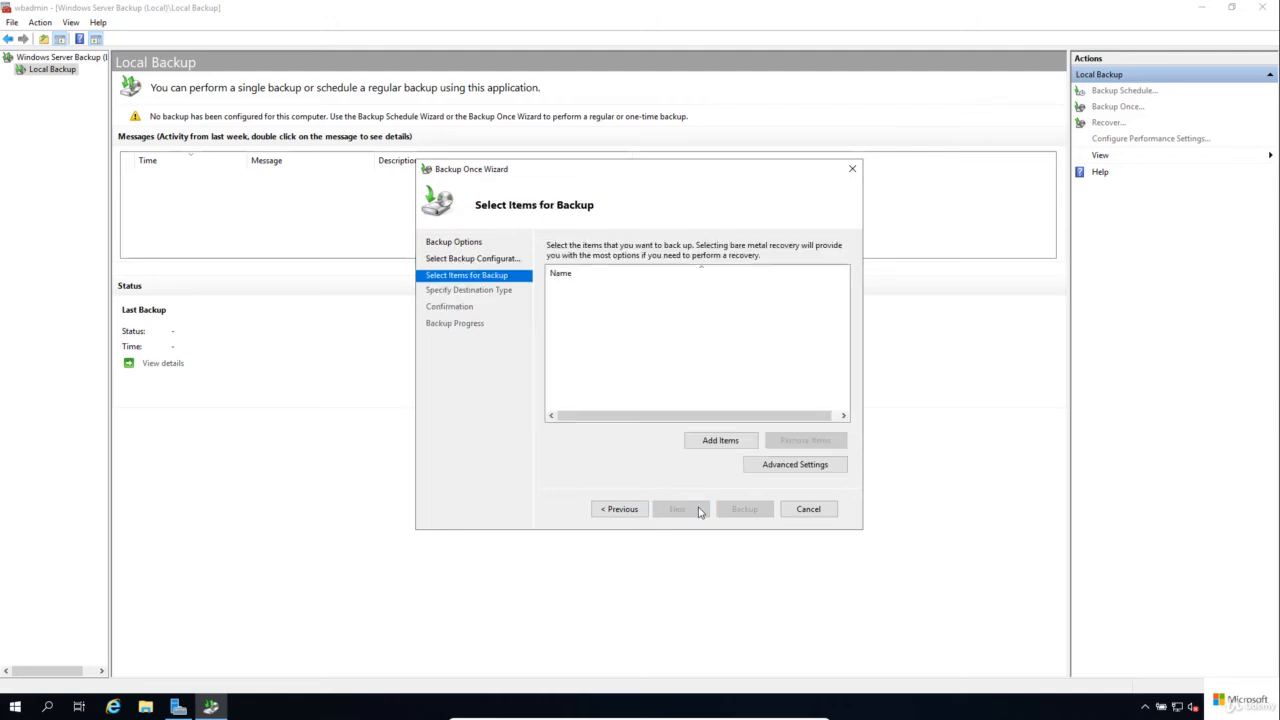
# Step: Add the DomainUsers, Images, Public and Worksheets folders from Local disk (C:) as the backup items and accept the selection
pyautogui.click(722, 441)
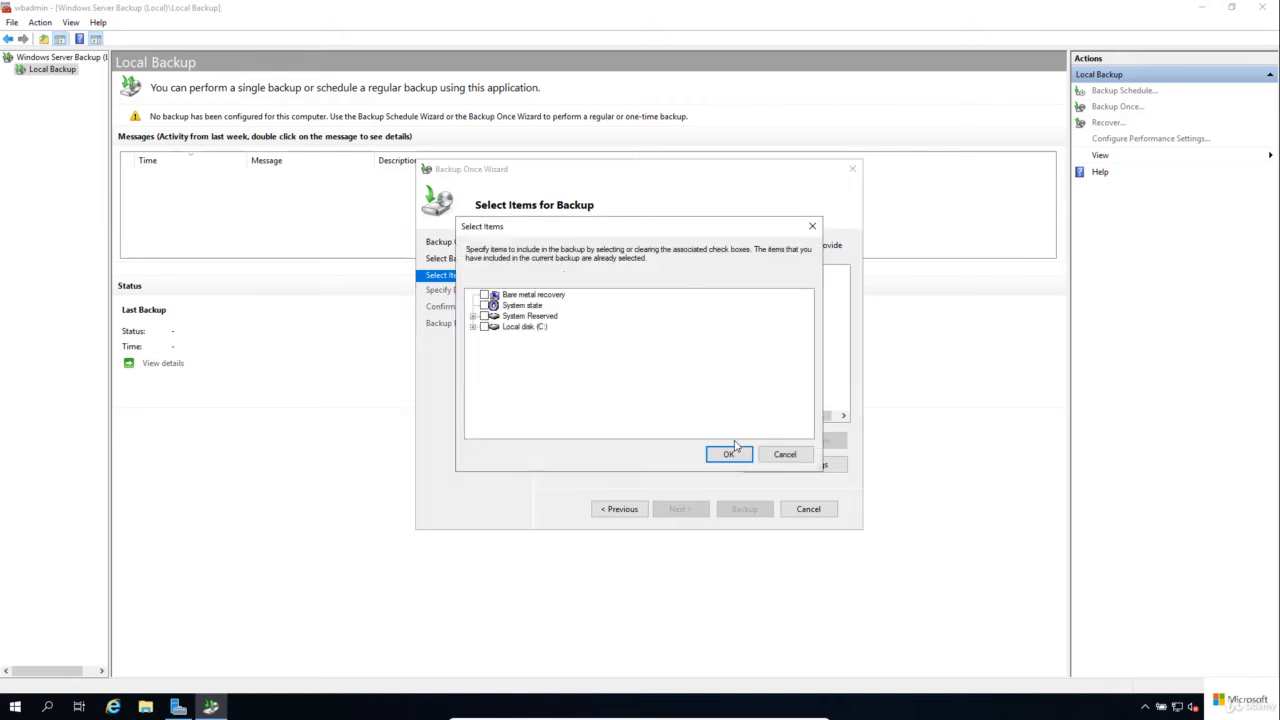
pyautogui.click(473, 327)
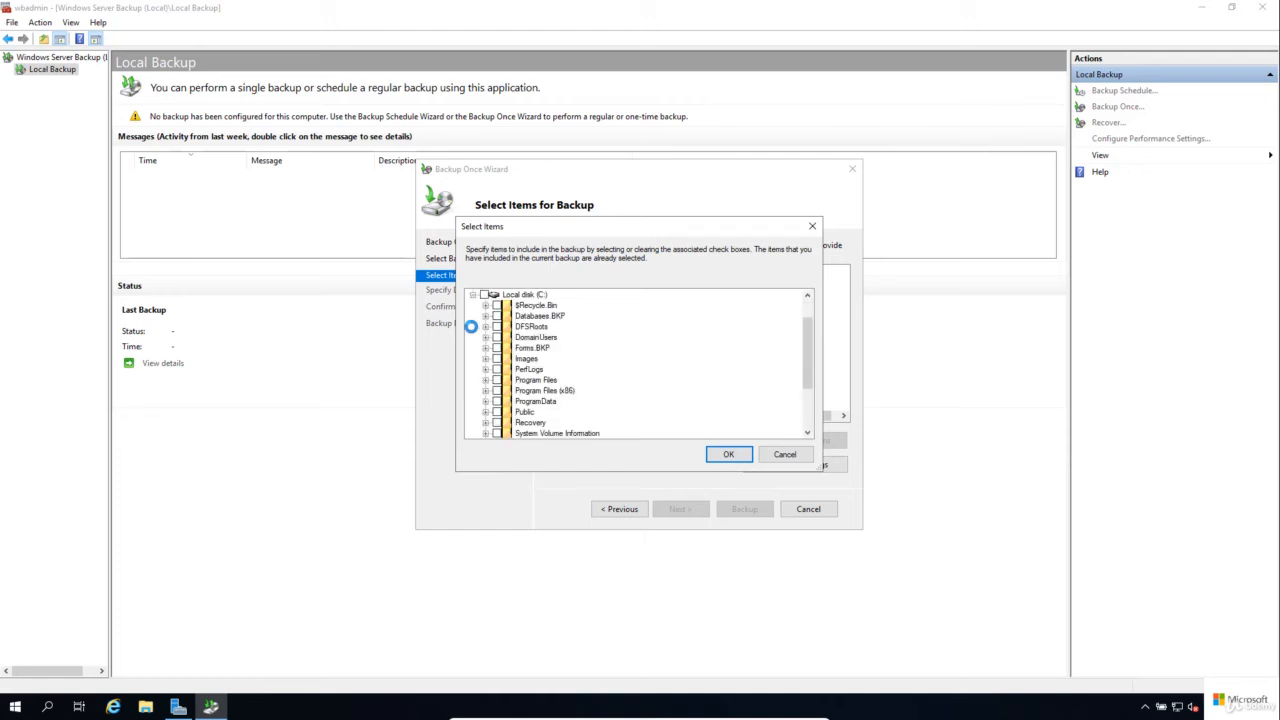
pyautogui.click(497, 412)
pyautogui.scroll(-2, 497, 410)
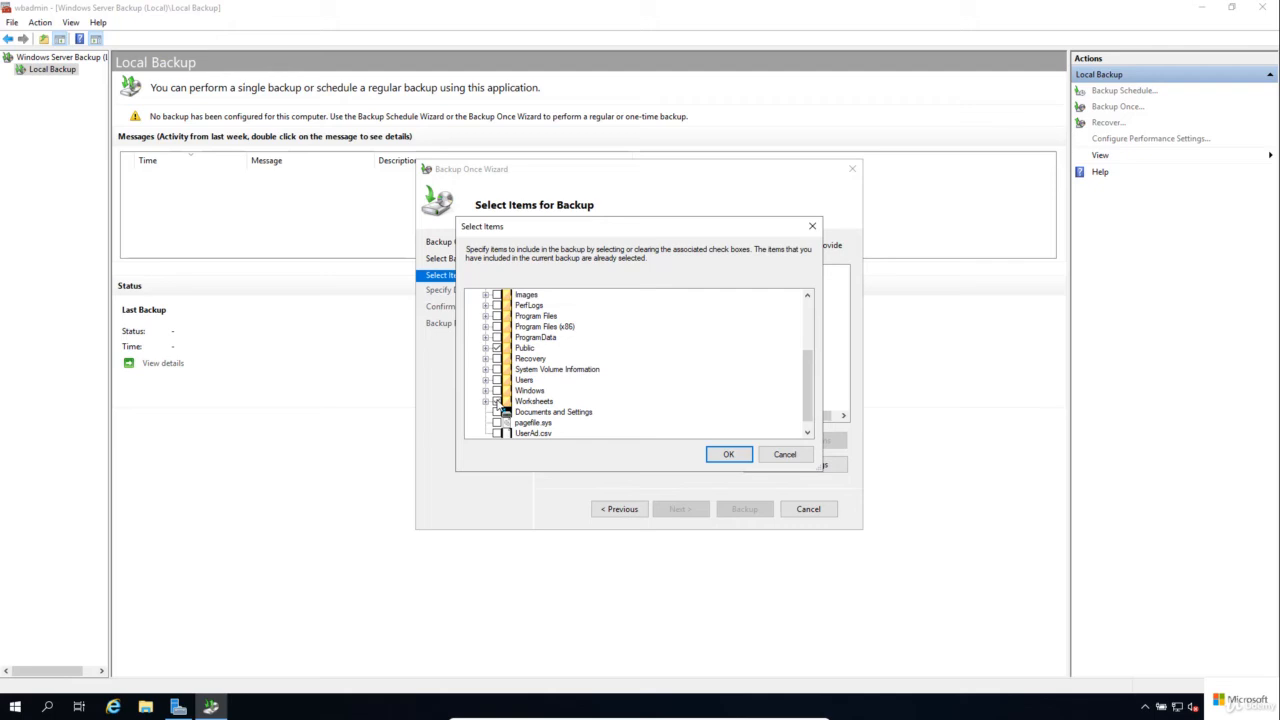
pyautogui.scroll(2, 497, 401)
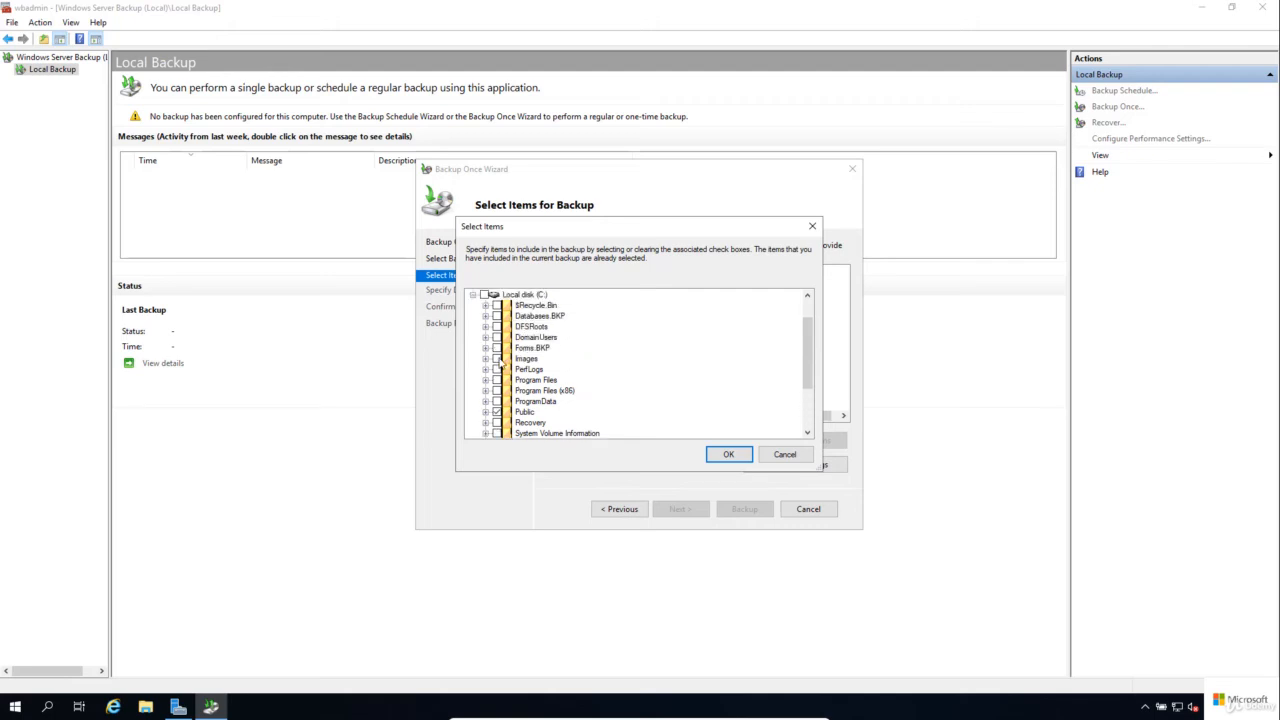
pyautogui.click(497, 358)
pyautogui.click(497, 337)
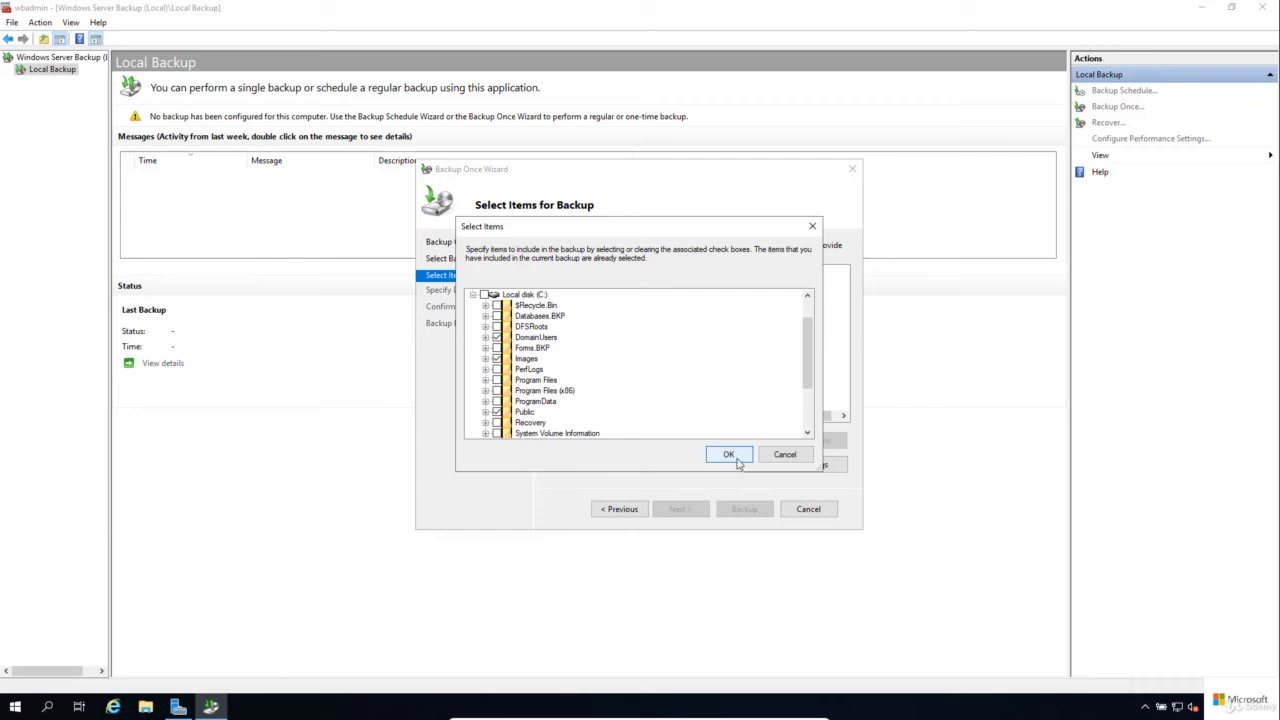
pyautogui.click(729, 455)
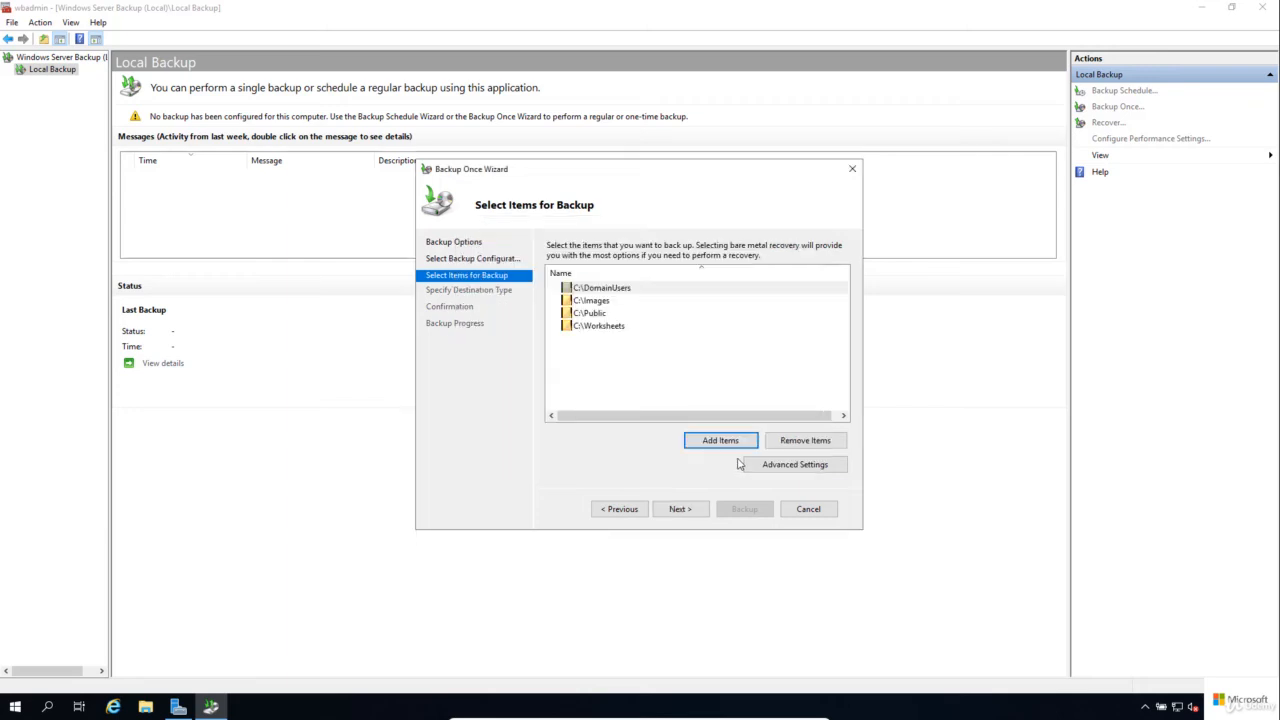
pyautogui.click(680, 509)
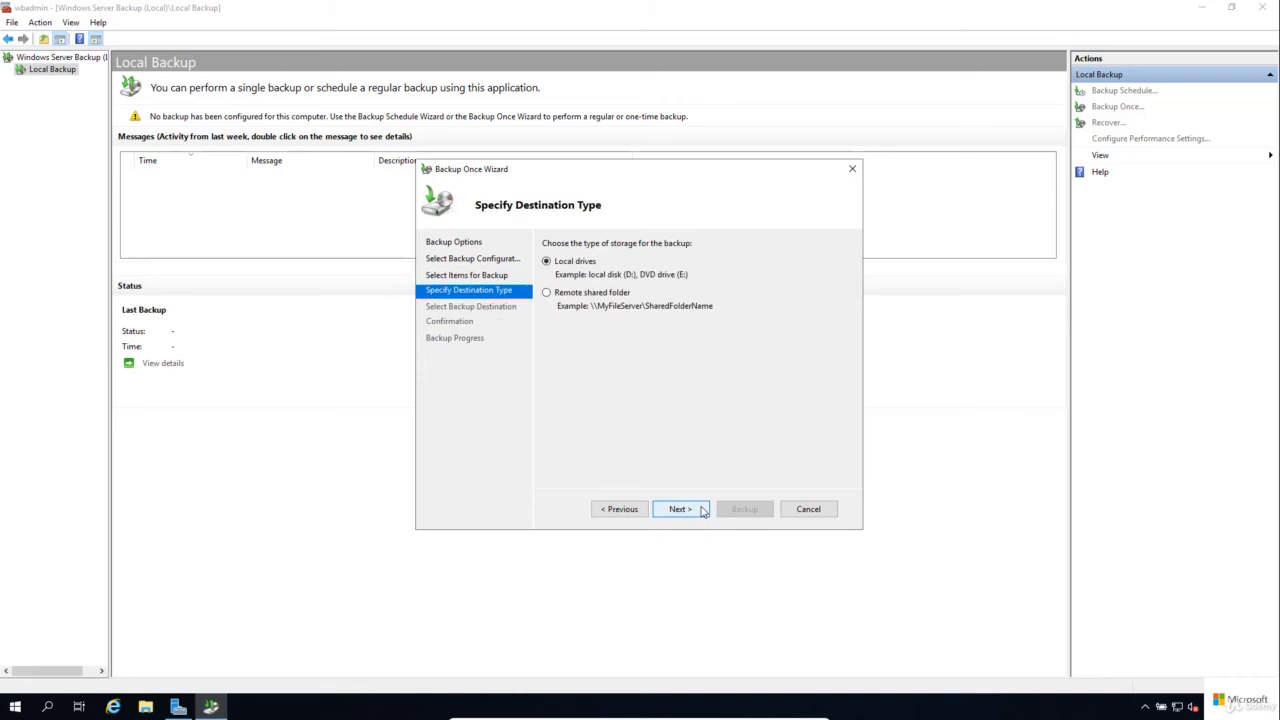
# Step: Choose a remote shared folder as the destination, set its location to \\Server2\Backup$, and start the backup
pyautogui.click(603, 296)
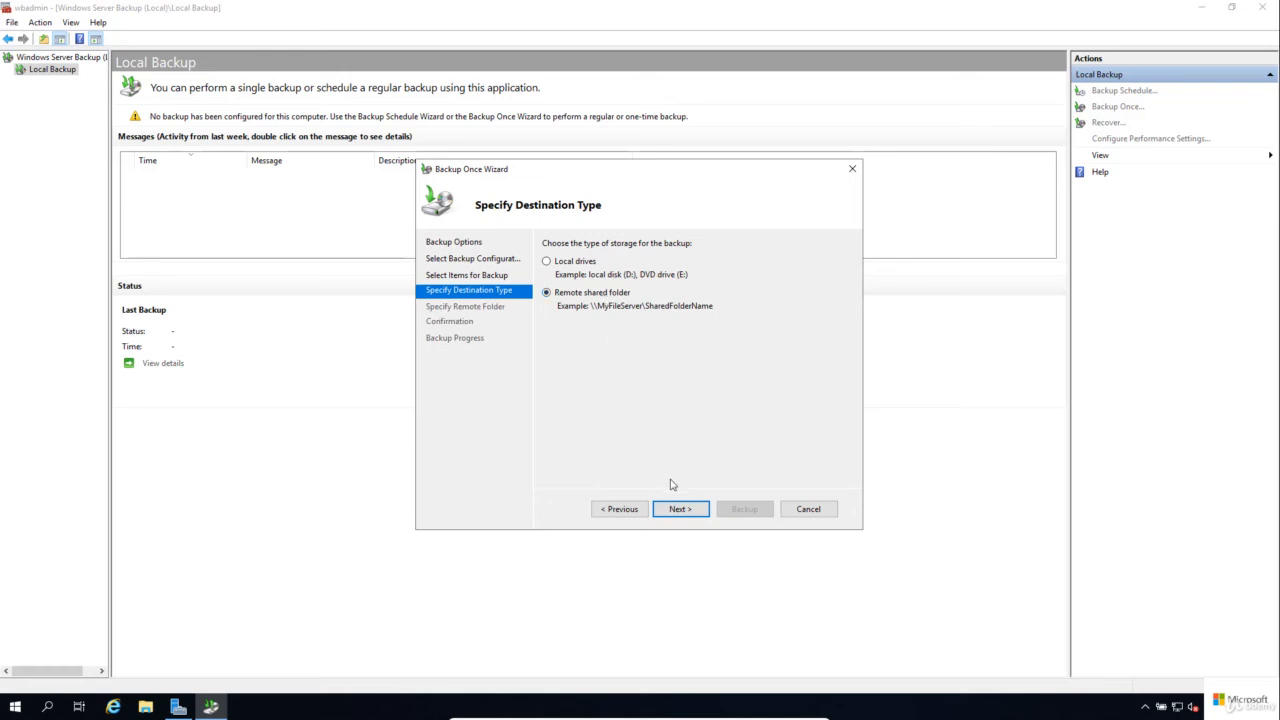
pyautogui.click(696, 510)
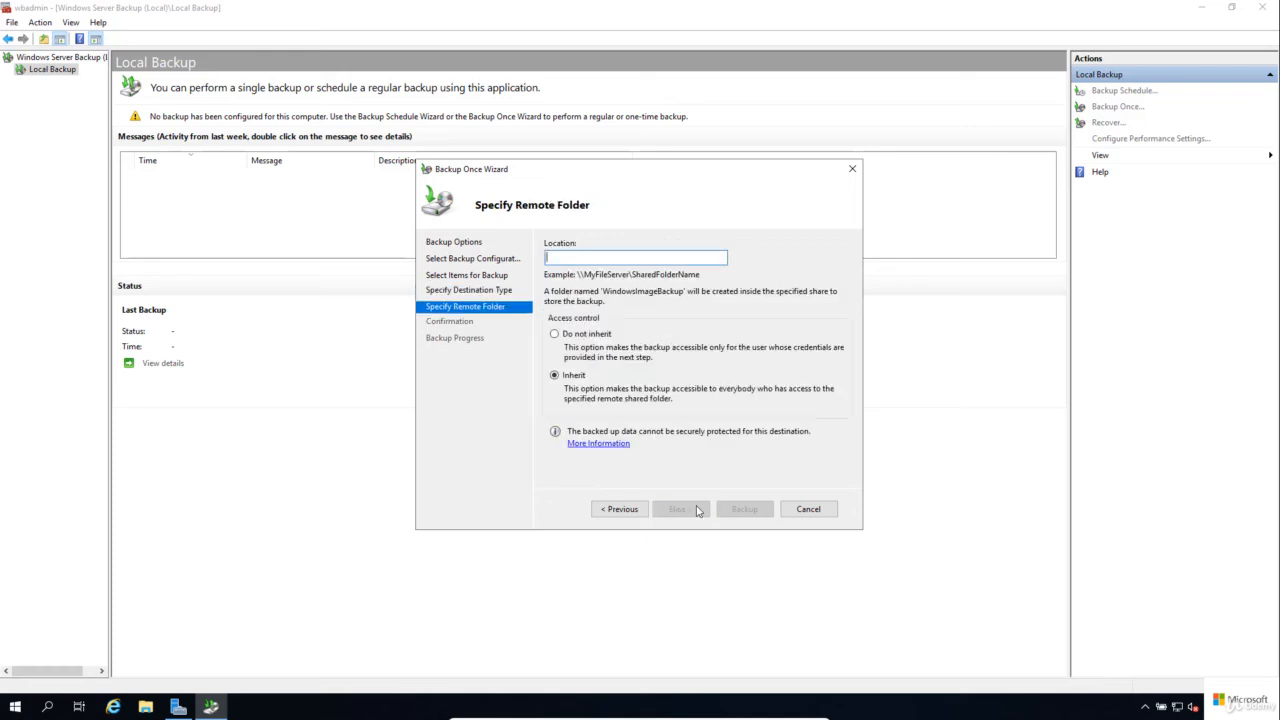
pyautogui.write('\\Server2\\Backup$')
pyautogui.click(680, 509)
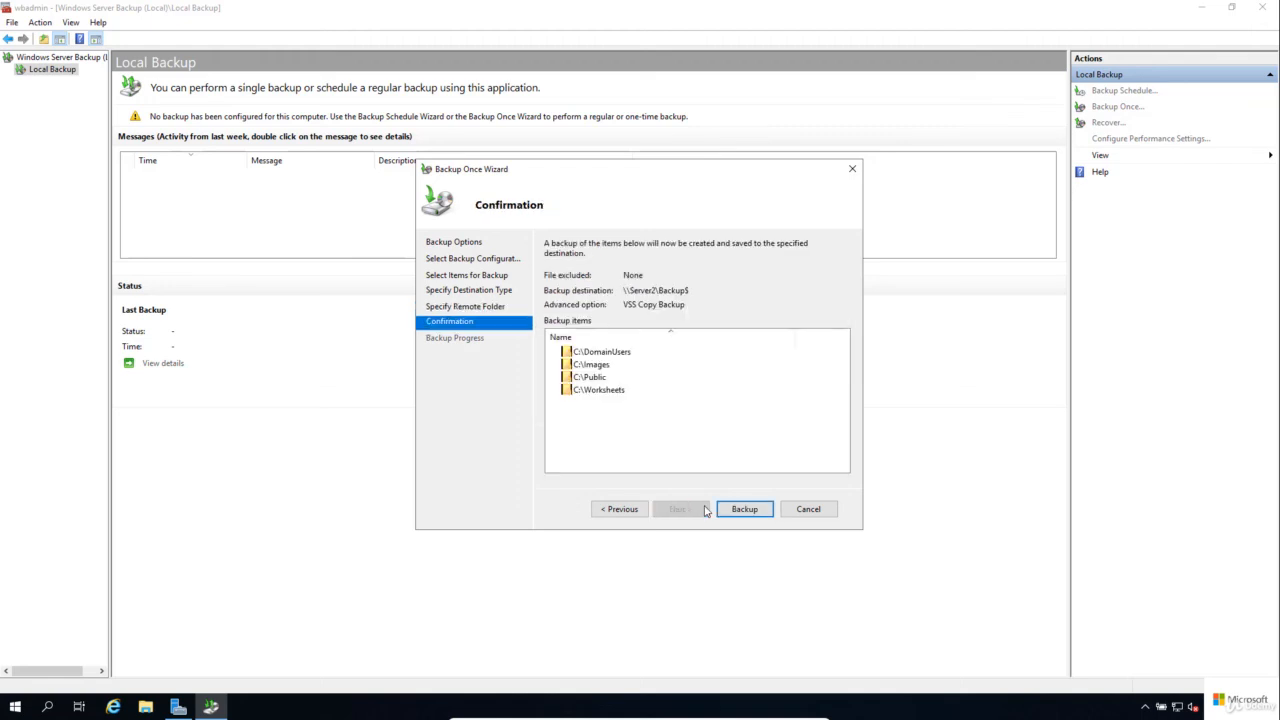
pyautogui.click(761, 513)
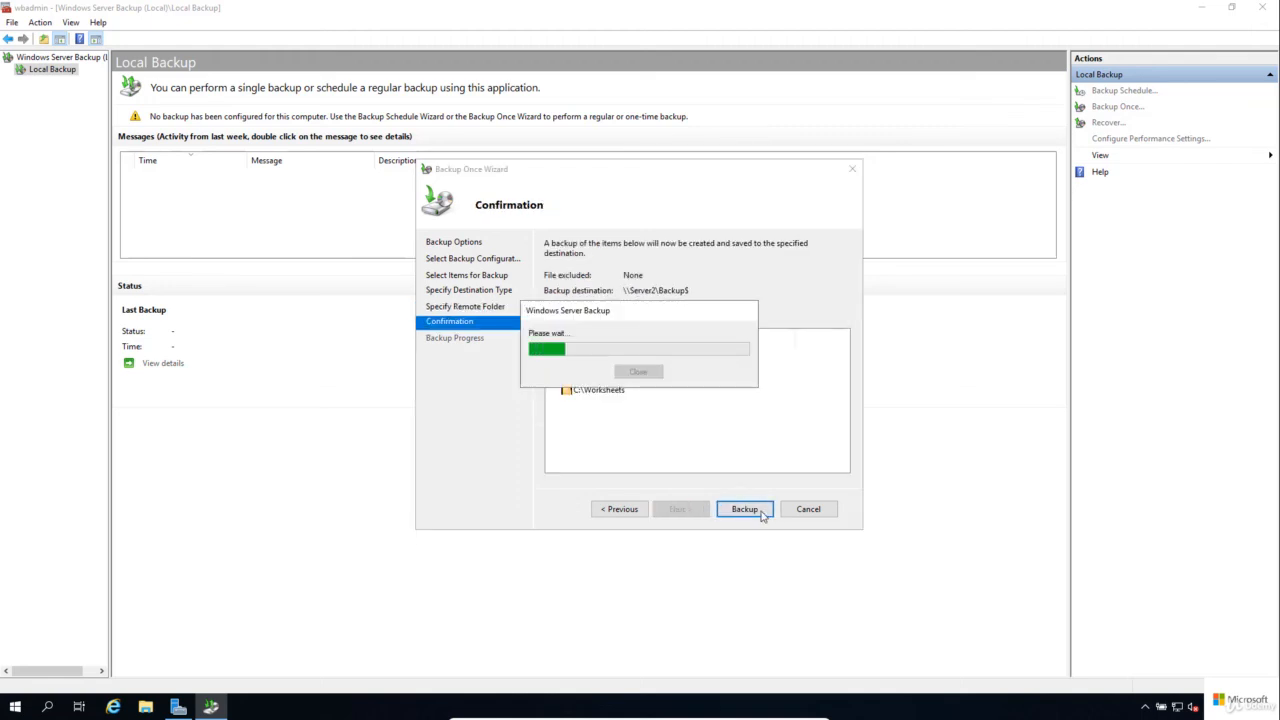